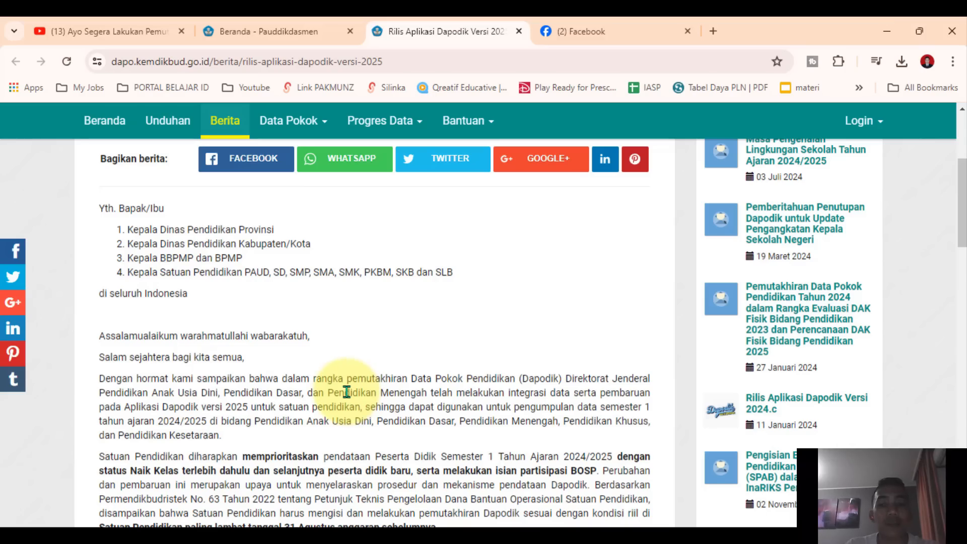
Read through the Dapodik version 2025 release announcement and highlight the first installation step about downloading the installer
{"action": "scroll", "coordinate": [347, 392], "scroll_direction": "down", "scroll_amount": 1}
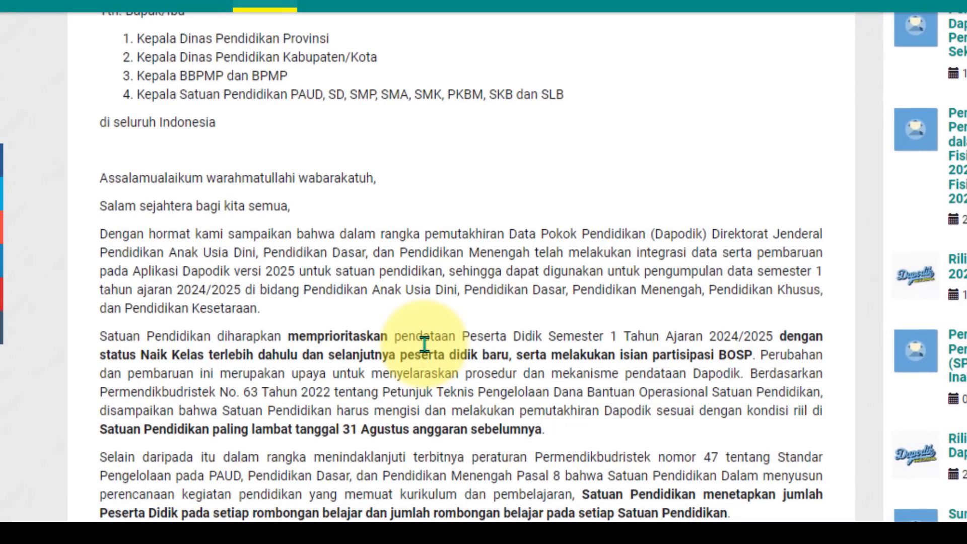
{"action": "scroll", "coordinate": [424, 345], "scroll_direction": "down", "scroll_amount": 1}
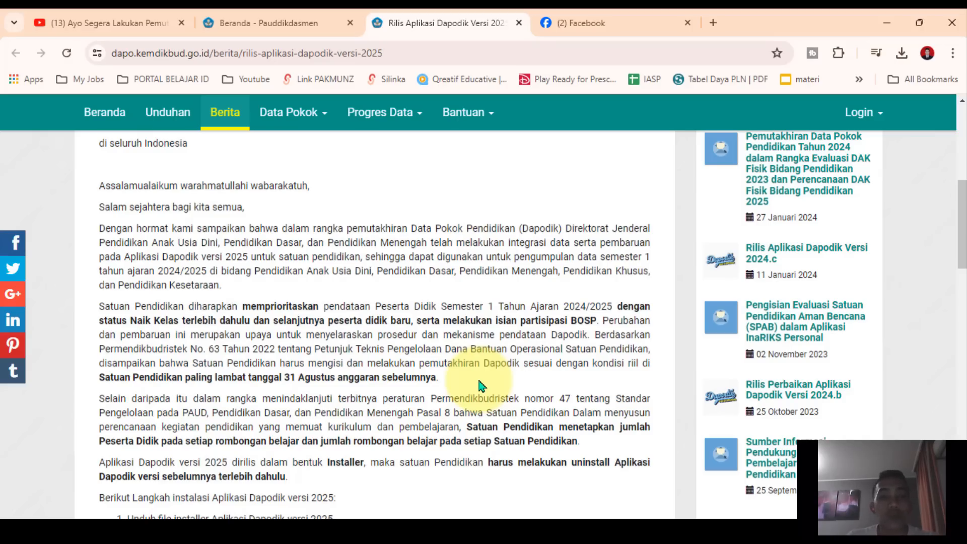
{"action": "scroll", "coordinate": [481, 386], "scroll_direction": "down", "scroll_amount": 4}
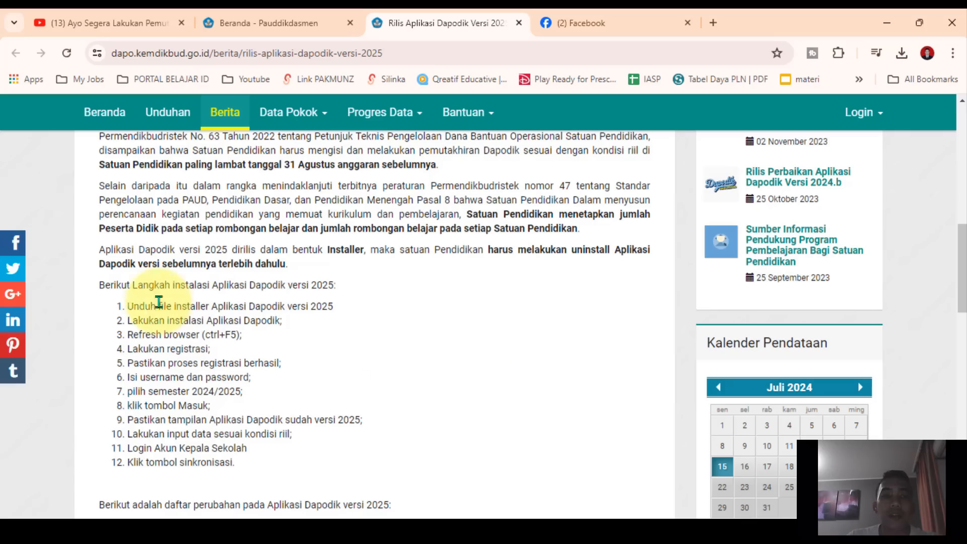
{"action": "left_click_drag", "start_coordinate": [128, 307], "coordinate": [333, 308]}
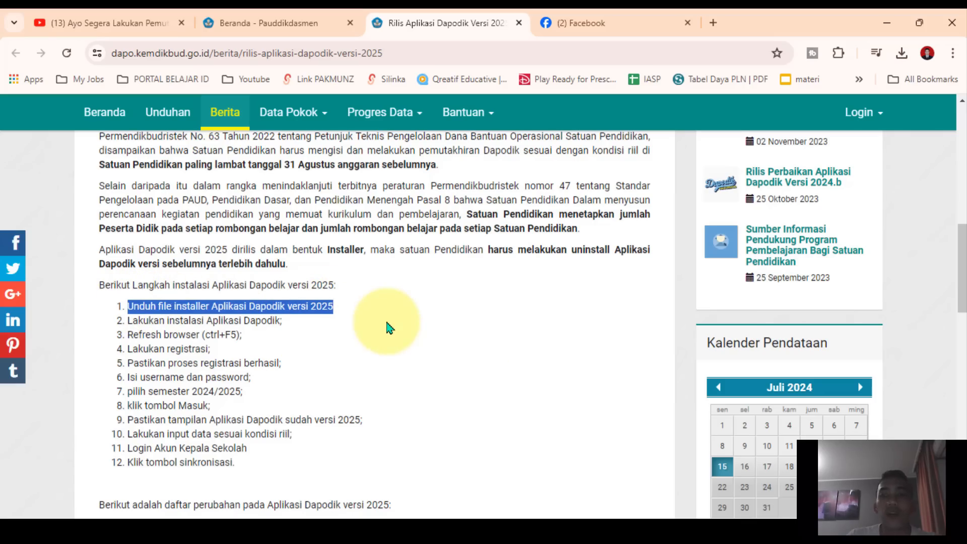
{"action": "scroll", "coordinate": [388, 405], "scroll_direction": "up", "scroll_amount": 10}
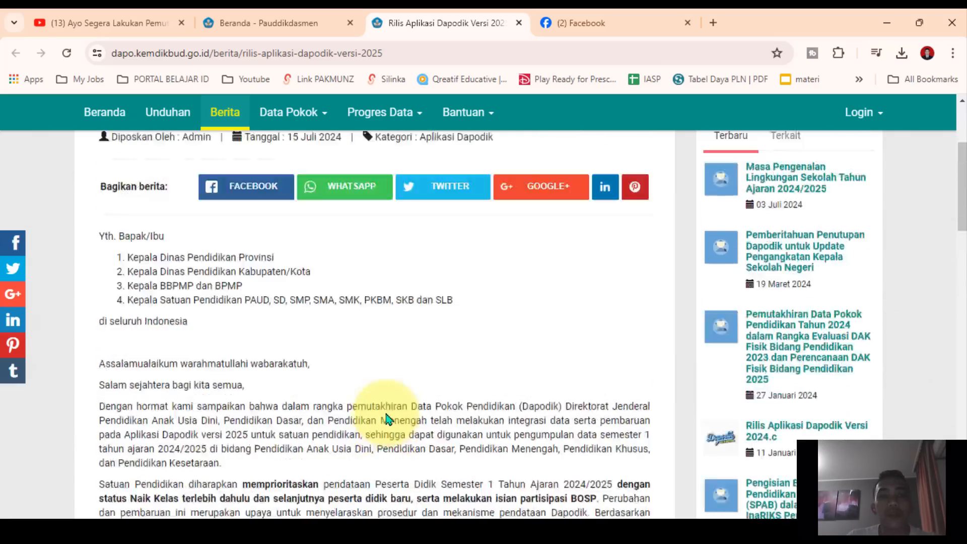
{"action": "scroll", "coordinate": [383, 420], "scroll_direction": "up", "scroll_amount": 4}
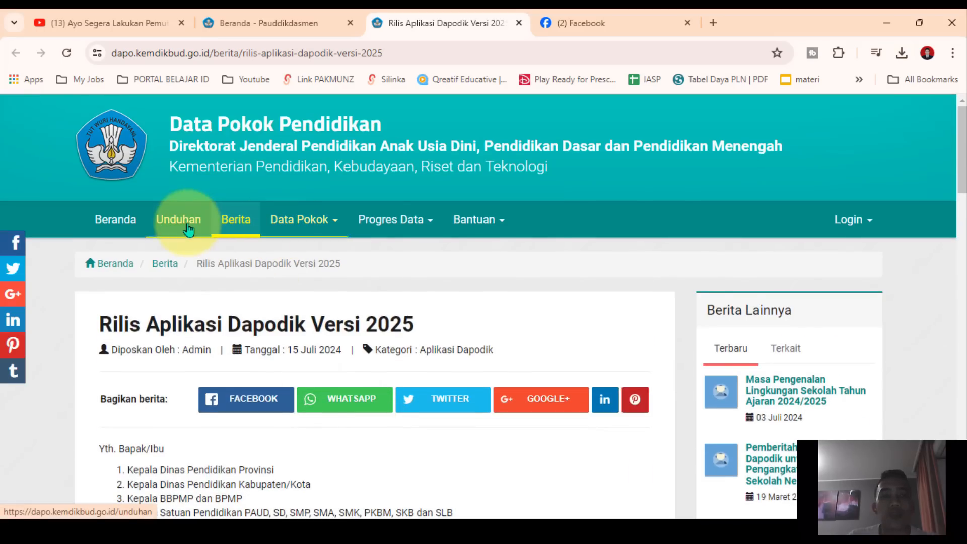
Open the Unduhan page of the Dapodik site and follow the DAPODIK PAUDDIKDASMEN (PAUD, SD, SMP, SMA, SLB) installer link
{"action": "left_click", "coordinate": [259, 23]}
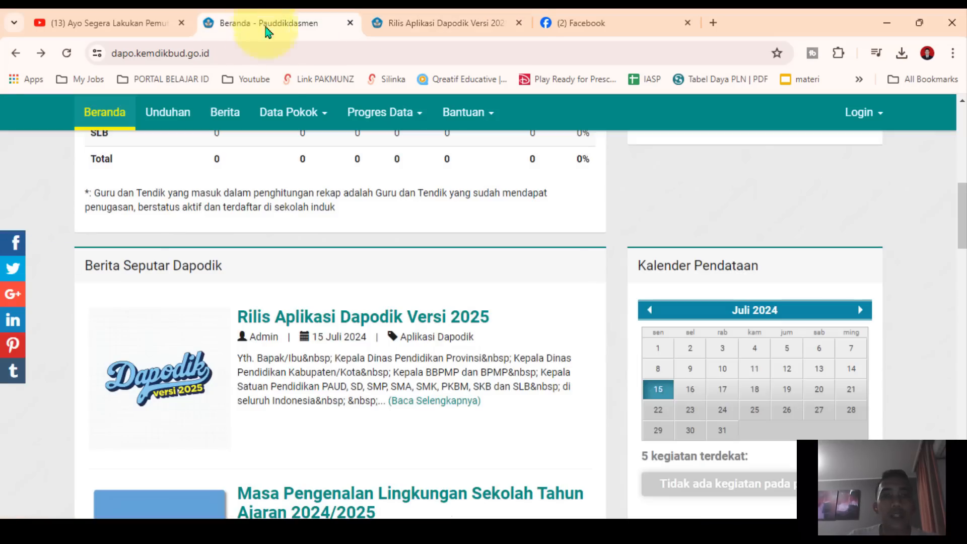
{"action": "left_click", "coordinate": [169, 111]}
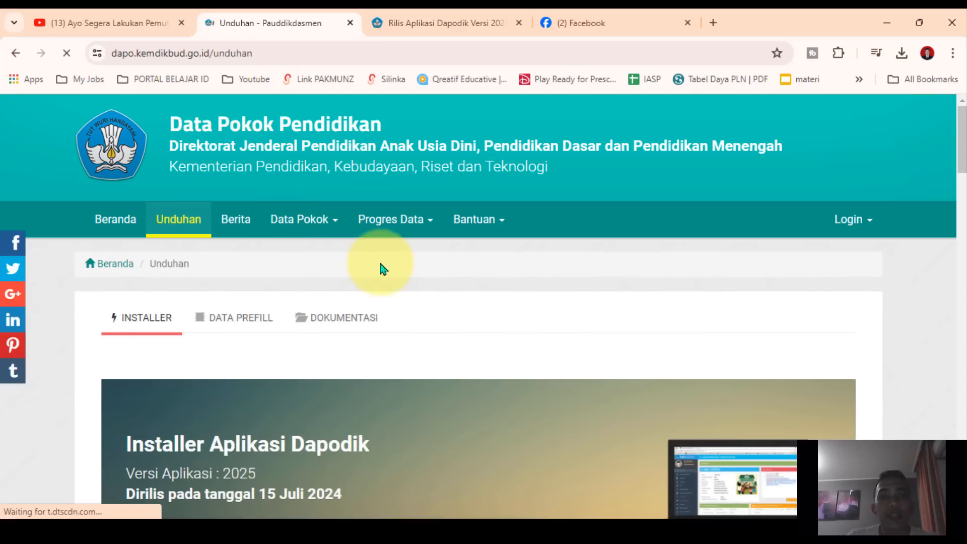
{"action": "scroll", "coordinate": [316, 315], "scroll_direction": "down", "scroll_amount": 5}
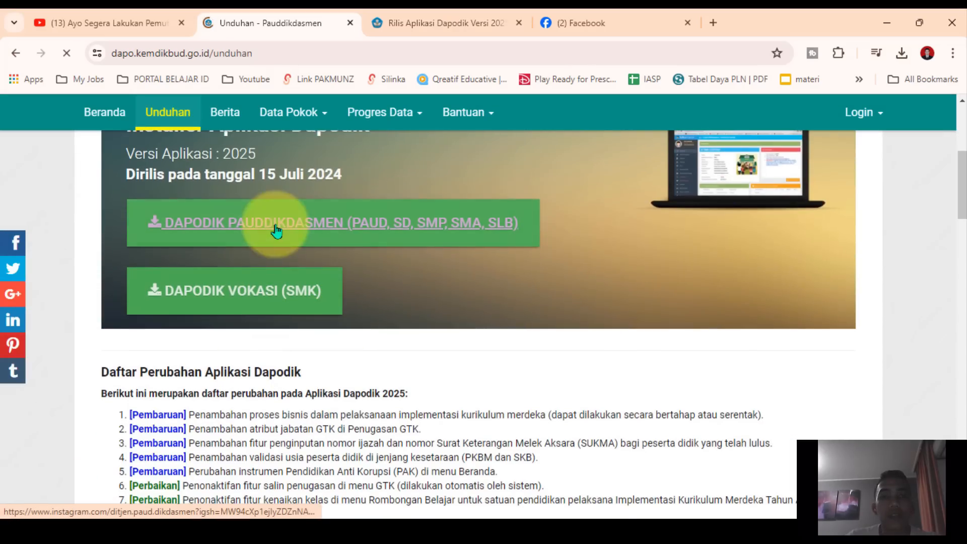
{"action": "left_click", "coordinate": [269, 227]}
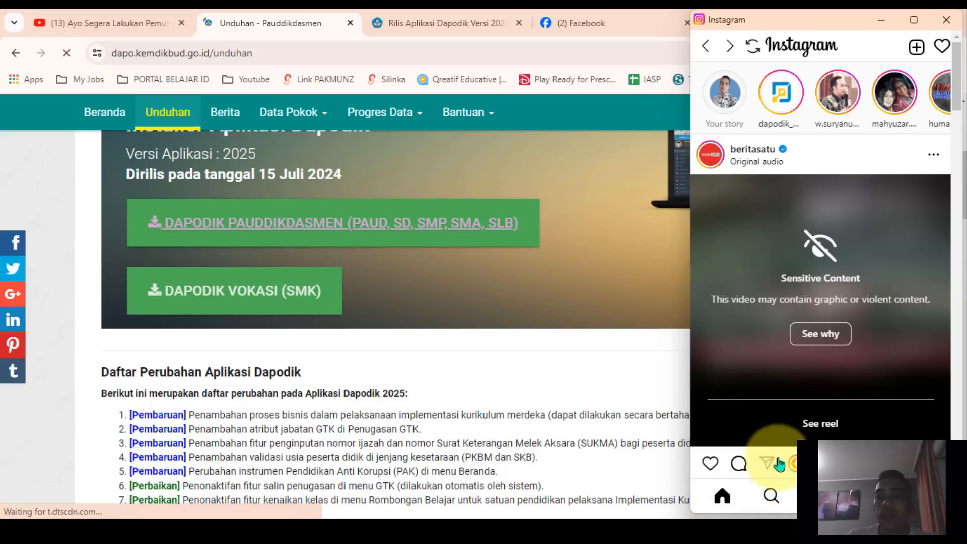
Find the ditjen.paud.dikdasmen profile on Instagram and expand its full bio text
{"action": "left_click", "coordinate": [771, 496]}
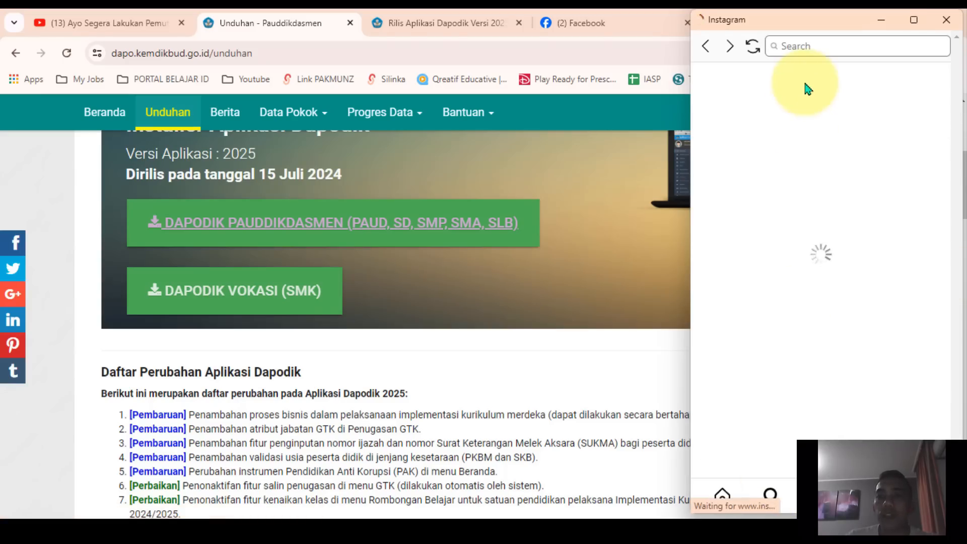
{"action": "left_click", "coordinate": [807, 48]}
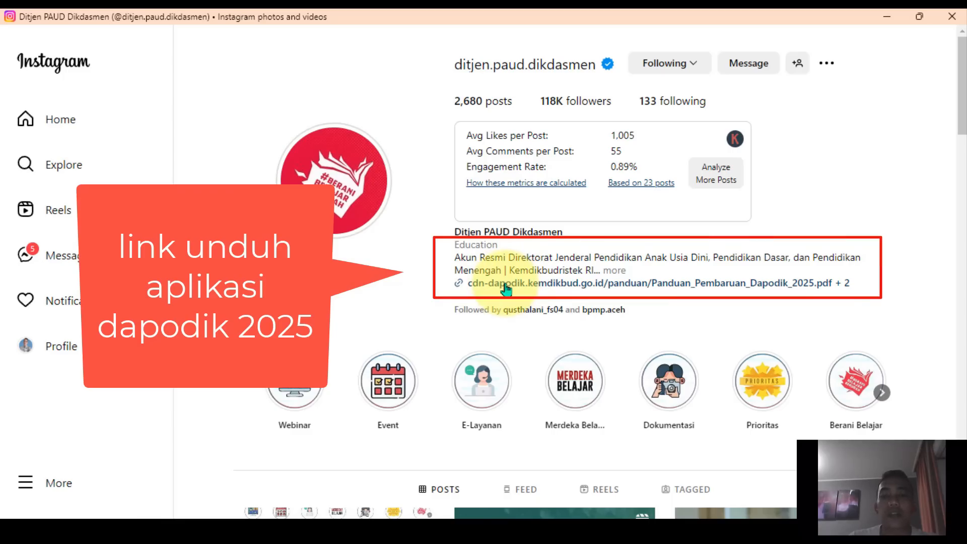
{"action": "left_click", "coordinate": [506, 289]}
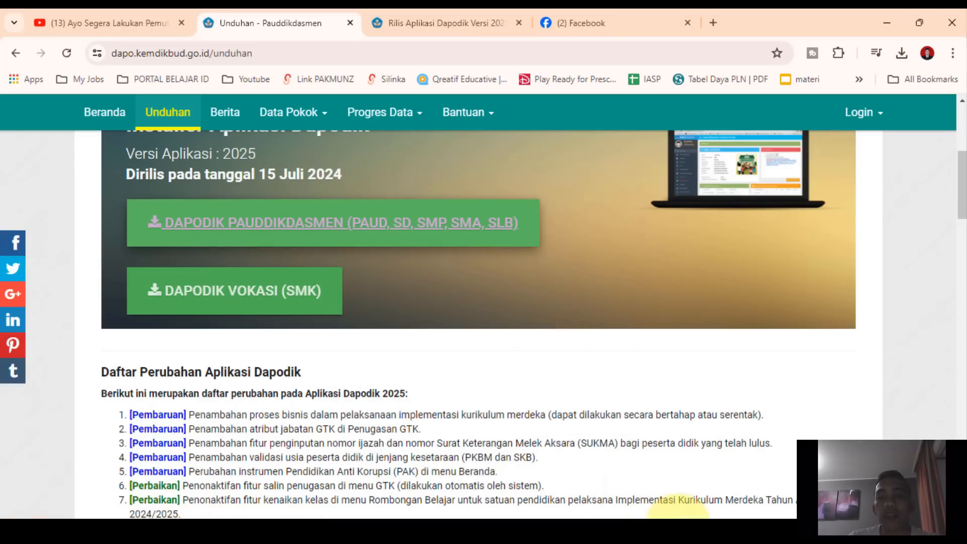
{"action": "left_click", "coordinate": [680, 528]}
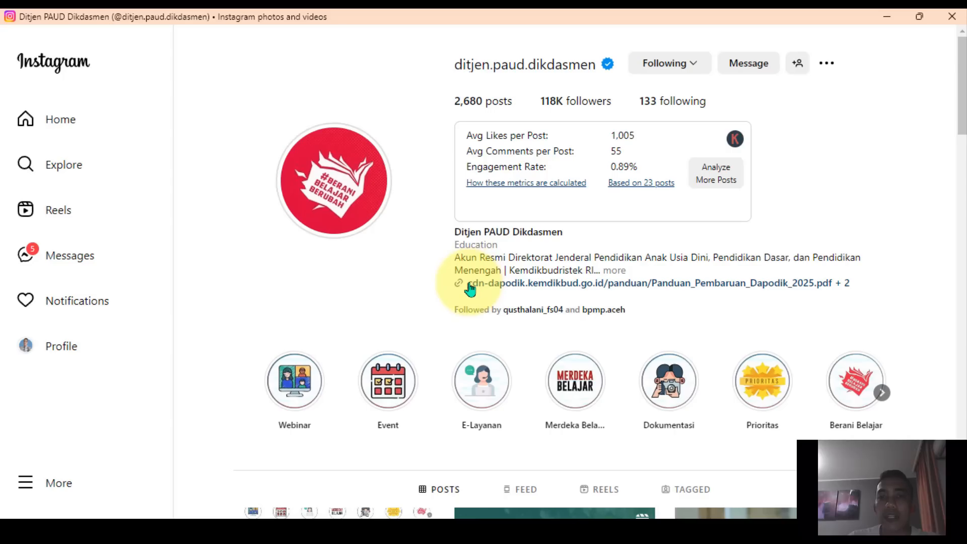
{"action": "left_click", "coordinate": [613, 272]}
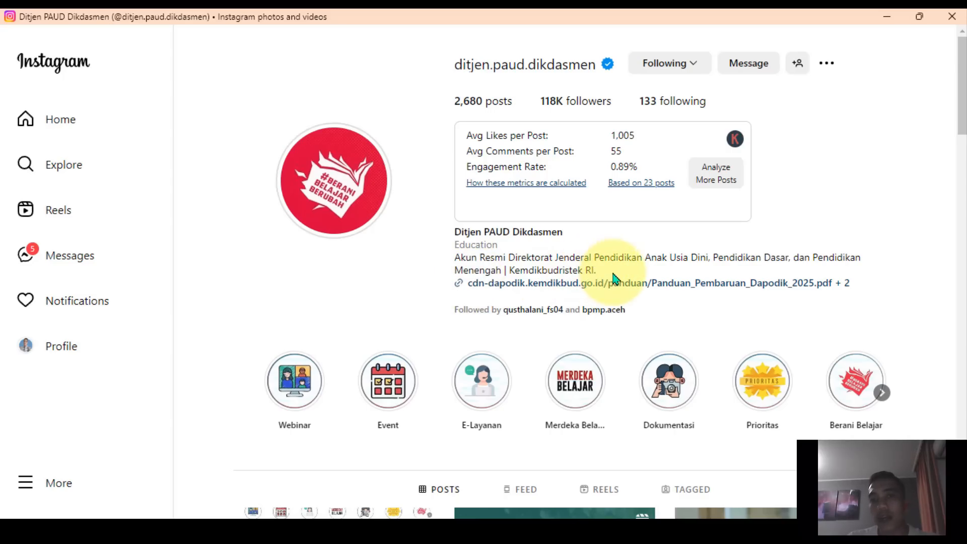
Download Installer DAPODIK 2025 from the profile's bio links and check the browser's recent downloads
{"action": "left_click", "coordinate": [507, 285]}
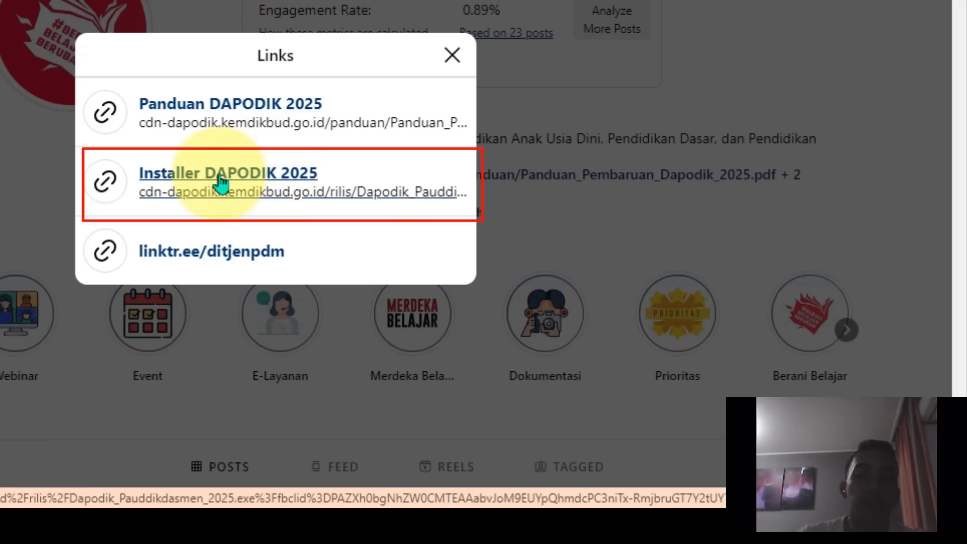
{"action": "left_click", "coordinate": [222, 184]}
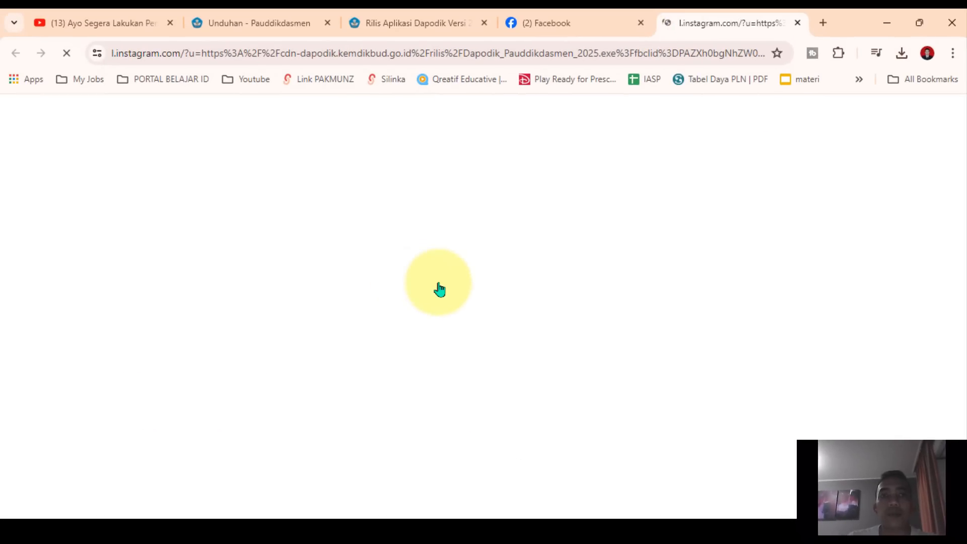
{"action": "left_click", "coordinate": [899, 54]}
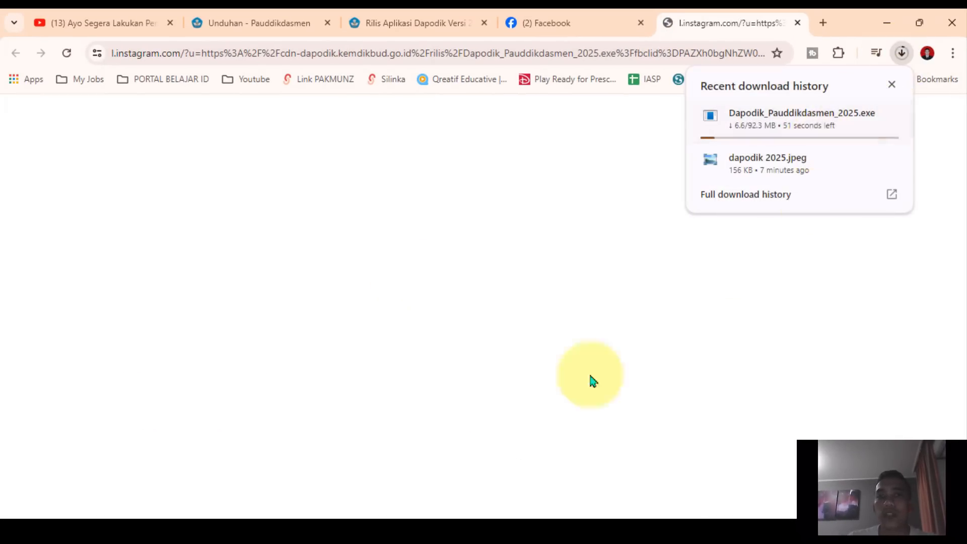
Go back to the Rilis Aplikasi Dapodik Versi 2025 article and review its installation steps
{"action": "left_click", "coordinate": [378, 23]}
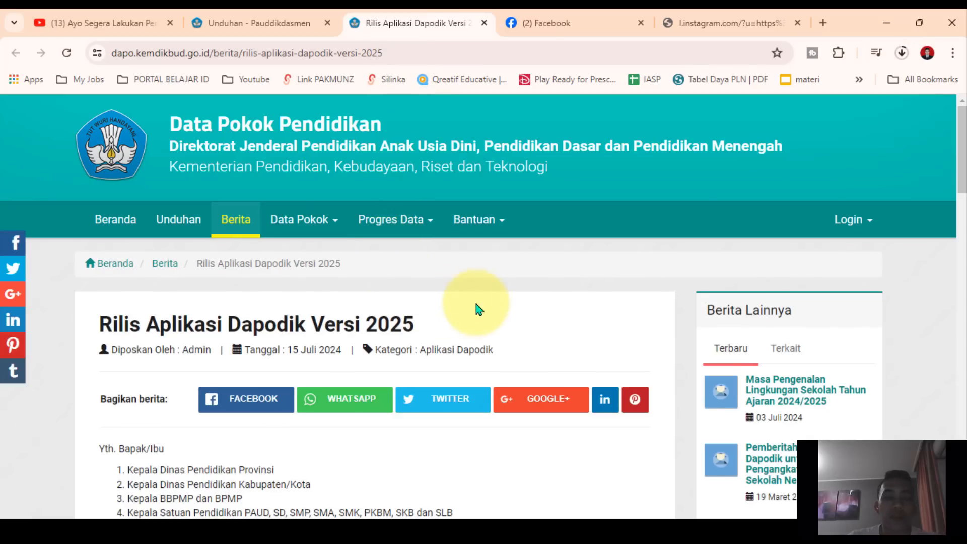
{"action": "left_click", "coordinate": [281, 21]}
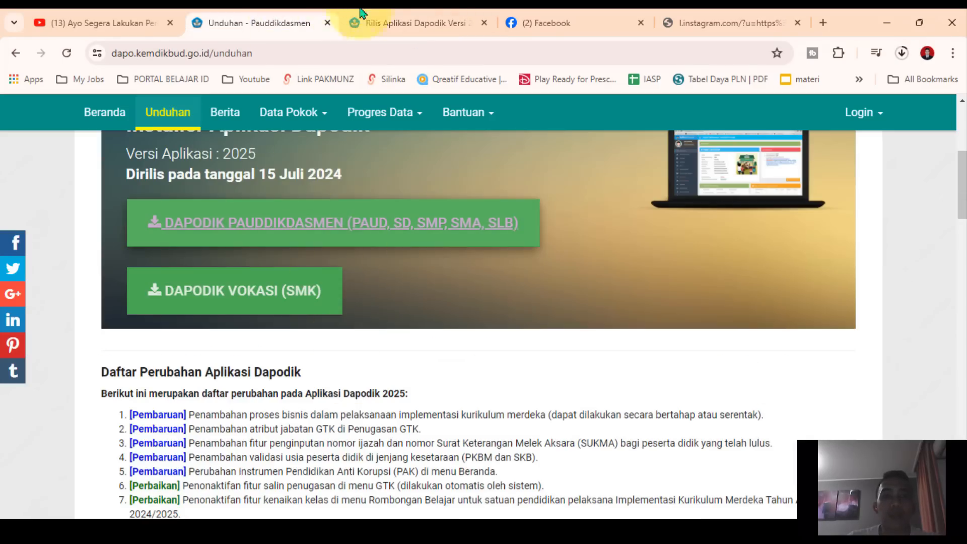
{"action": "left_click", "coordinate": [361, 15]}
{"action": "scroll", "coordinate": [437, 397], "scroll_direction": "down", "scroll_amount": 10}
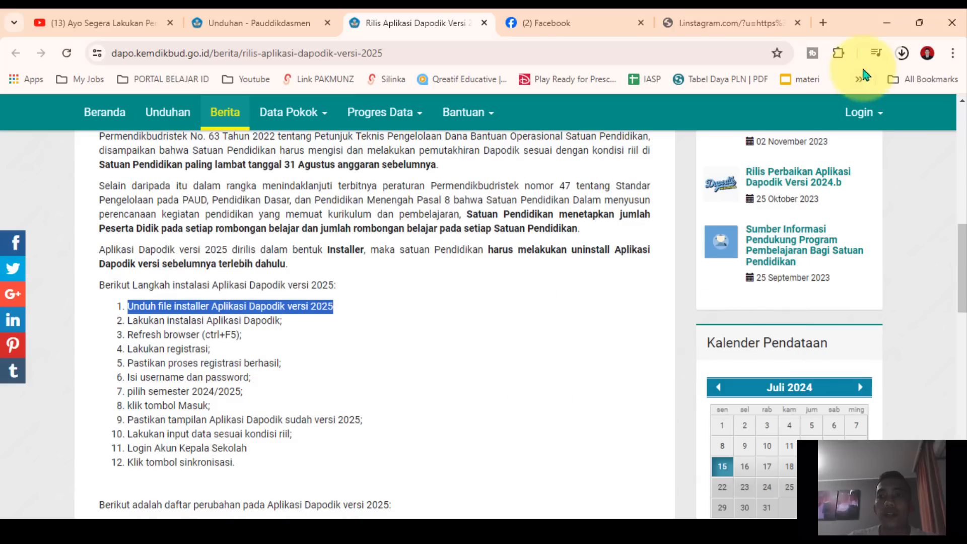
Minimize the browser, then dismiss the profile's links list and close the Instagram window
{"action": "left_click", "coordinate": [886, 24]}
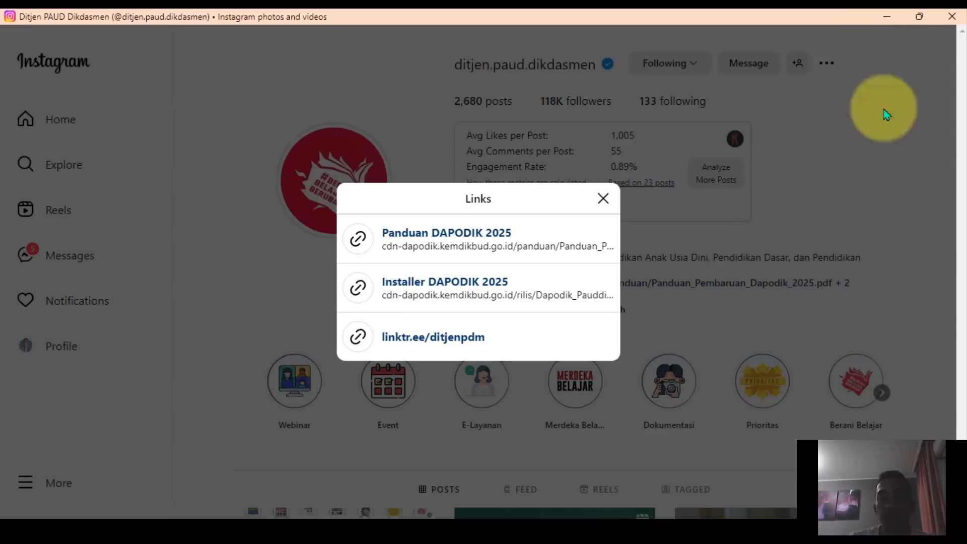
{"action": "left_click", "coordinate": [603, 199]}
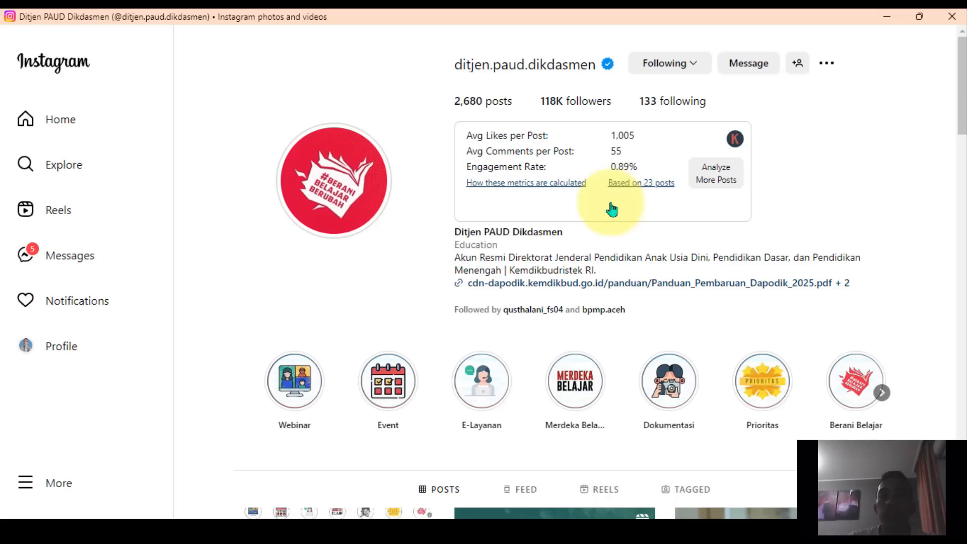
{"action": "left_click", "coordinate": [950, 20]}
Open the list of installed apps in Windows Settings
{"action": "left_click", "coordinate": [312, 512]}
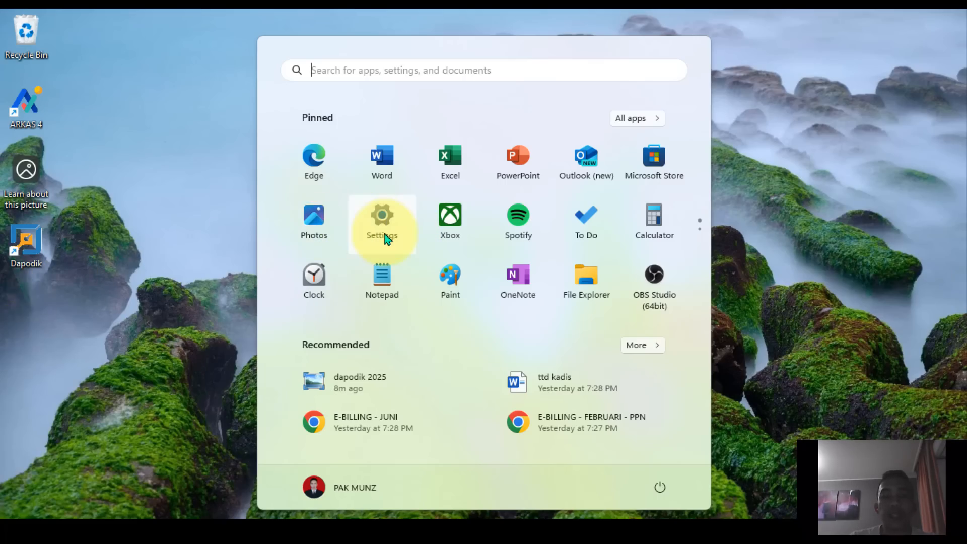
{"action": "left_click", "coordinate": [385, 236]}
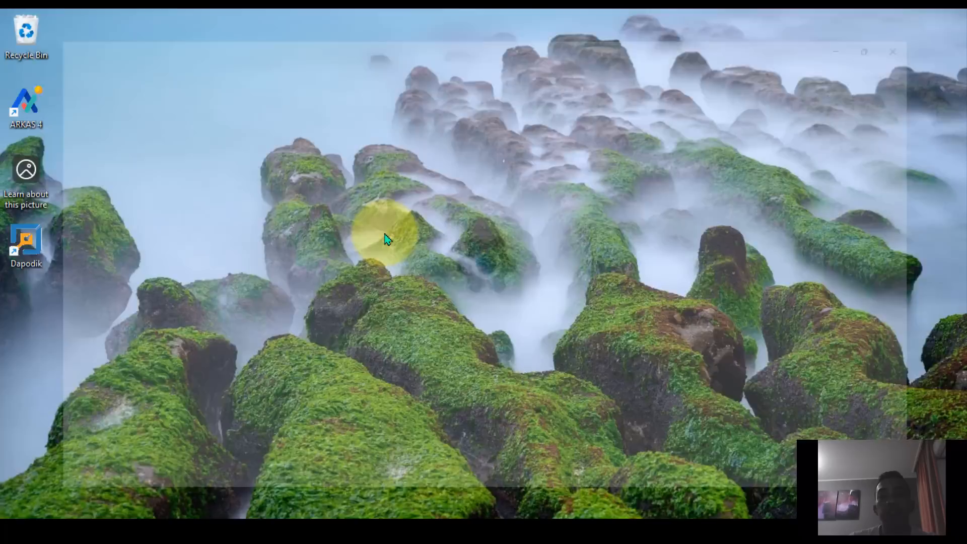
{"action": "left_click", "coordinate": [56, 303]}
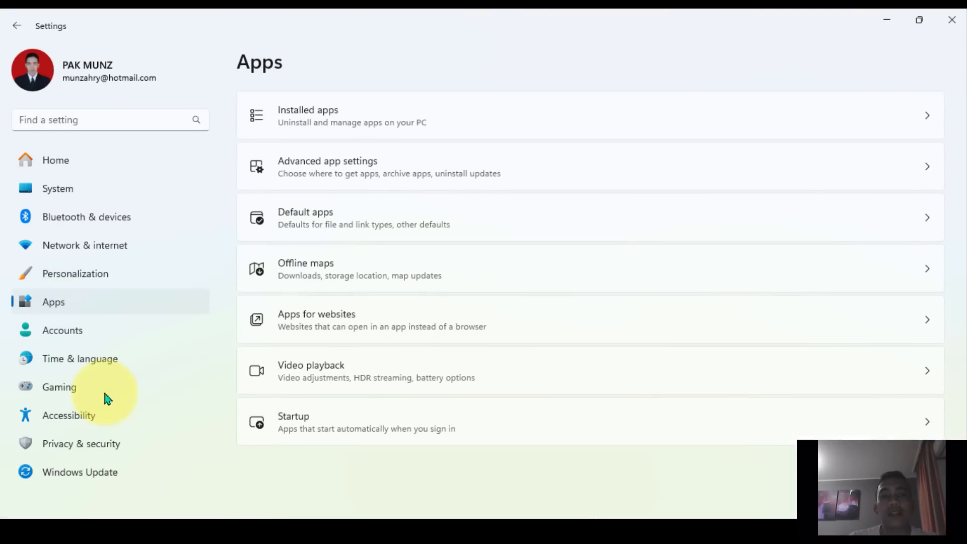
{"action": "left_click", "coordinate": [338, 124]}
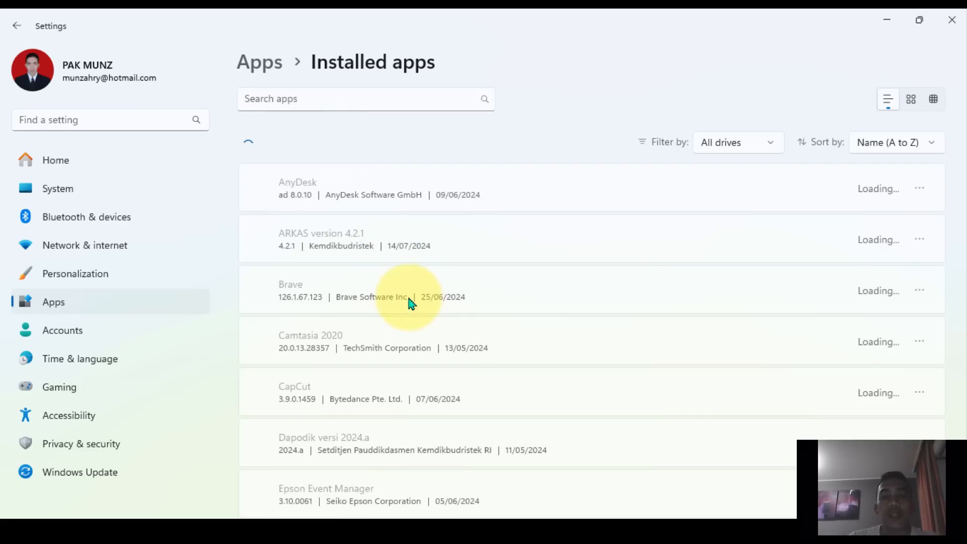
Search the installed apps for "dapodik" and show the available actions for Dapodik versi 2024.a
{"action": "left_click", "coordinate": [331, 99]}
{"action": "type", "text": "dapodik"}
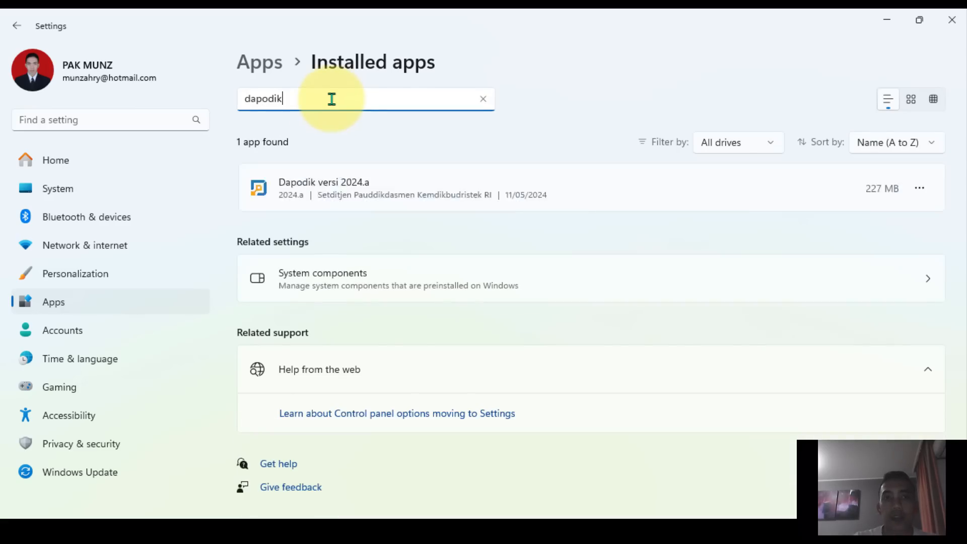
{"action": "left_click", "coordinate": [324, 183]}
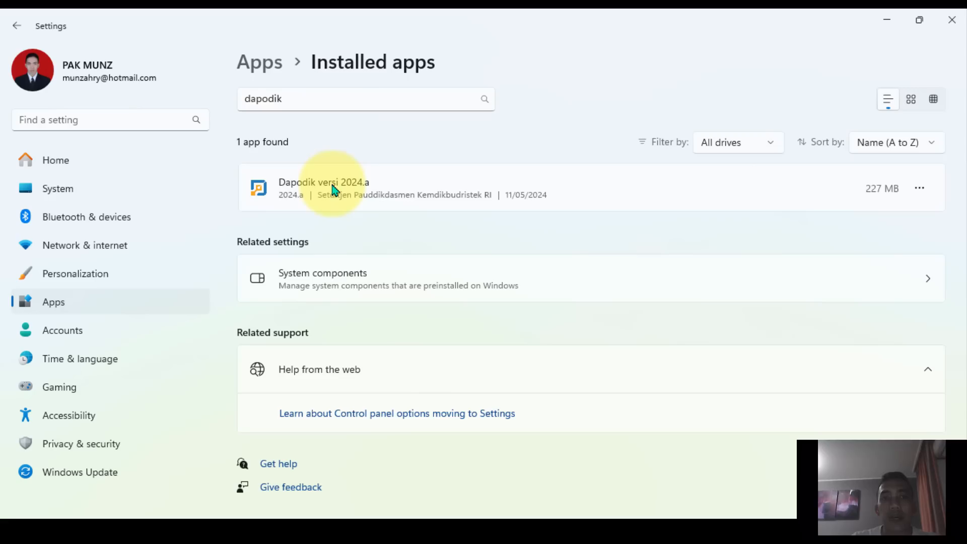
{"action": "left_click", "coordinate": [919, 190]}
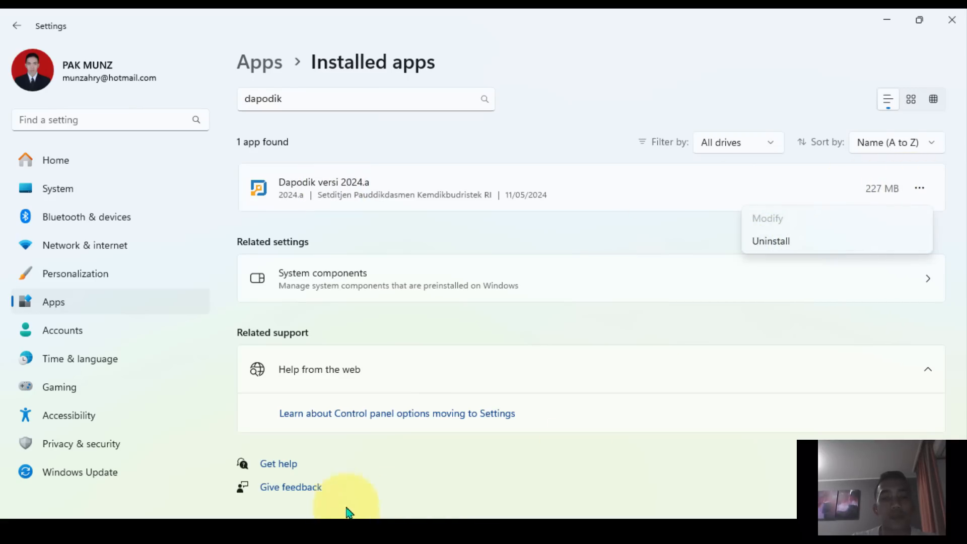
Search Windows for "control" and open the Control Panel
{"action": "right_click", "coordinate": [306, 532]}
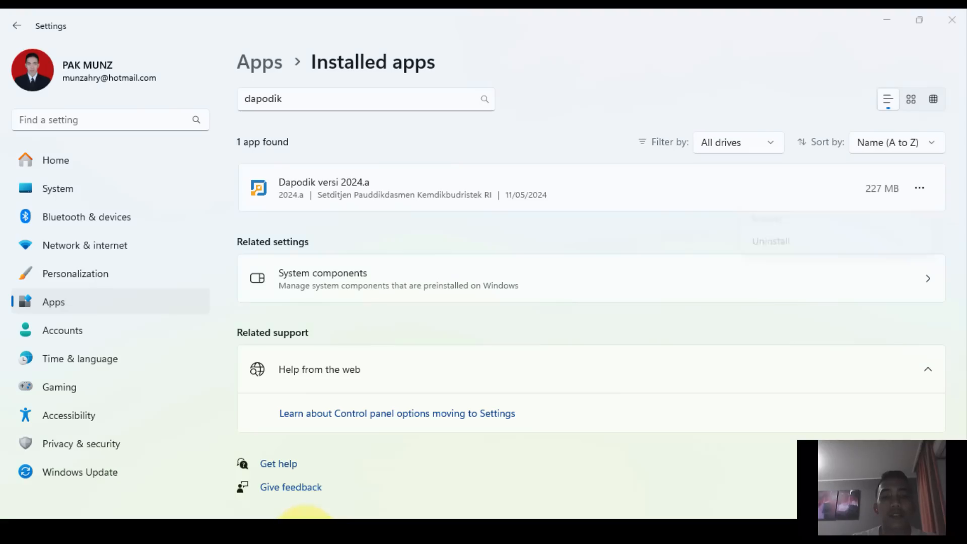
{"action": "left_click", "coordinate": [186, 428]}
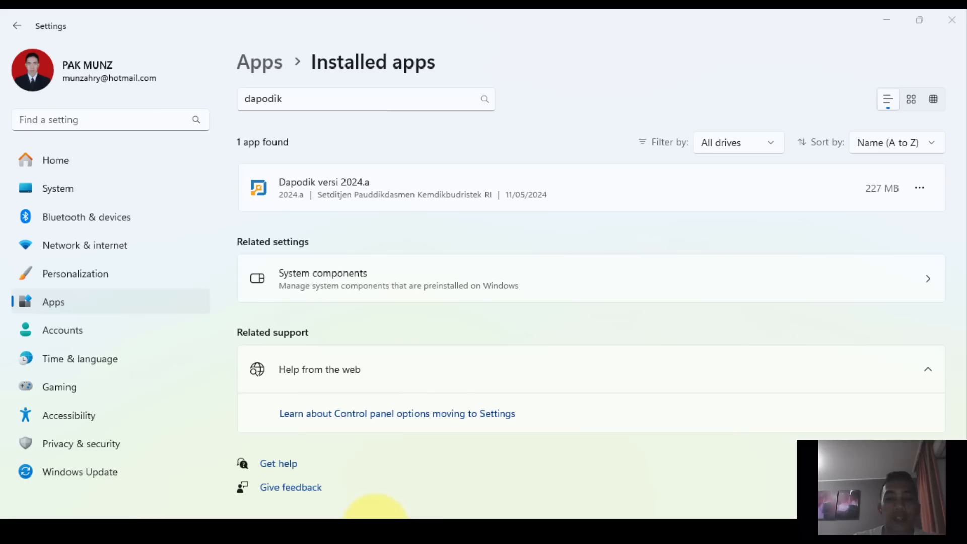
{"action": "left_click", "coordinate": [375, 526]}
{"action": "type", "text": "contro"}
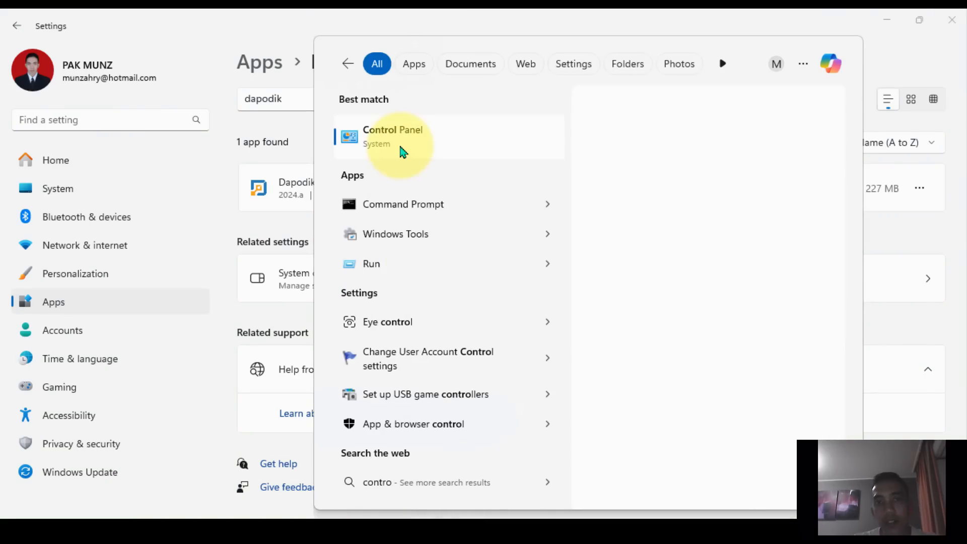
{"action": "type", "text": "l"}
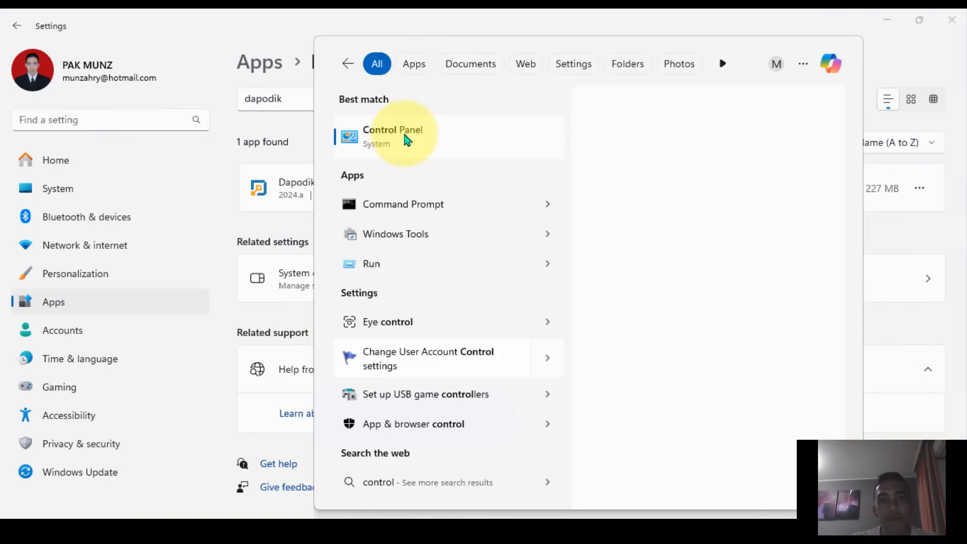
{"action": "left_click", "coordinate": [397, 133]}
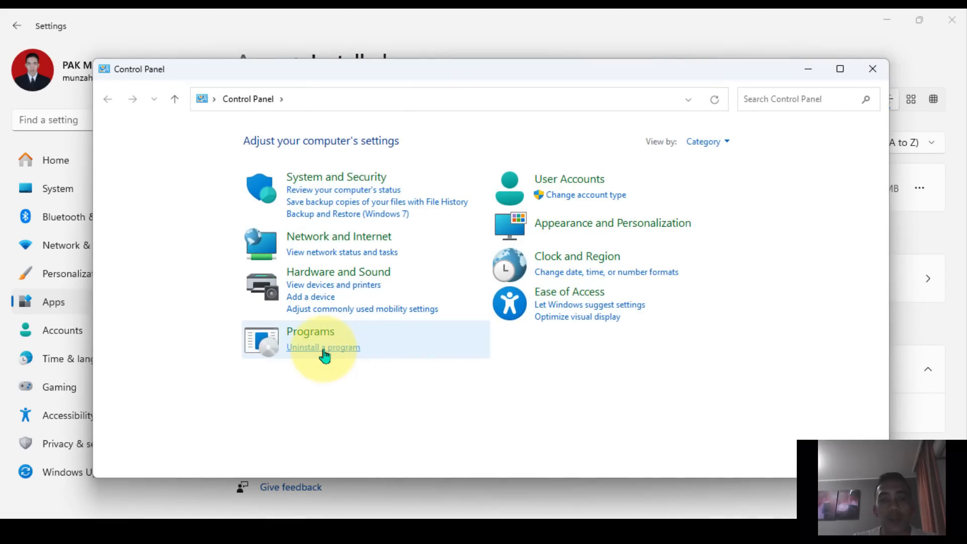
Uninstall Dapodik versi 2024.a through Programs and Features and refresh the desktop
{"action": "left_click", "coordinate": [324, 351]}
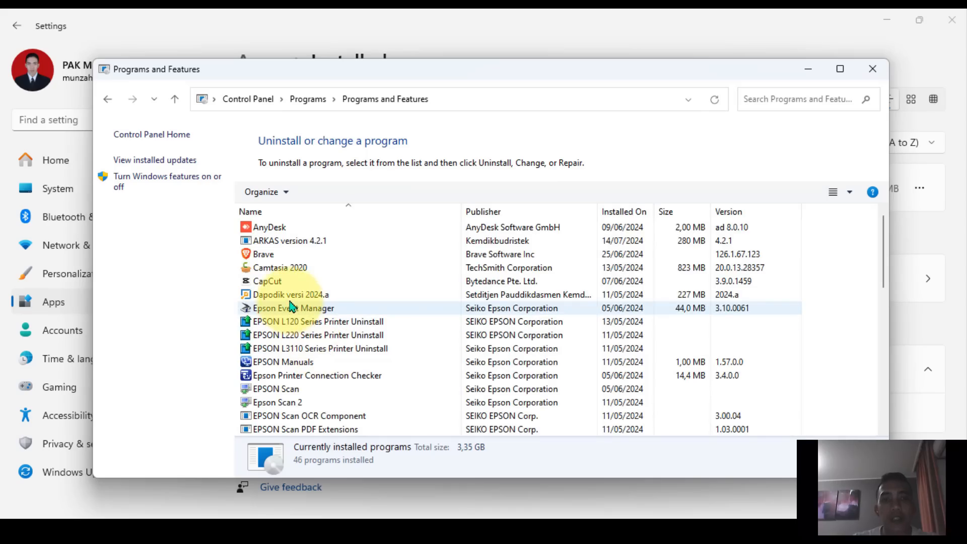
{"action": "left_click", "coordinate": [291, 299]}
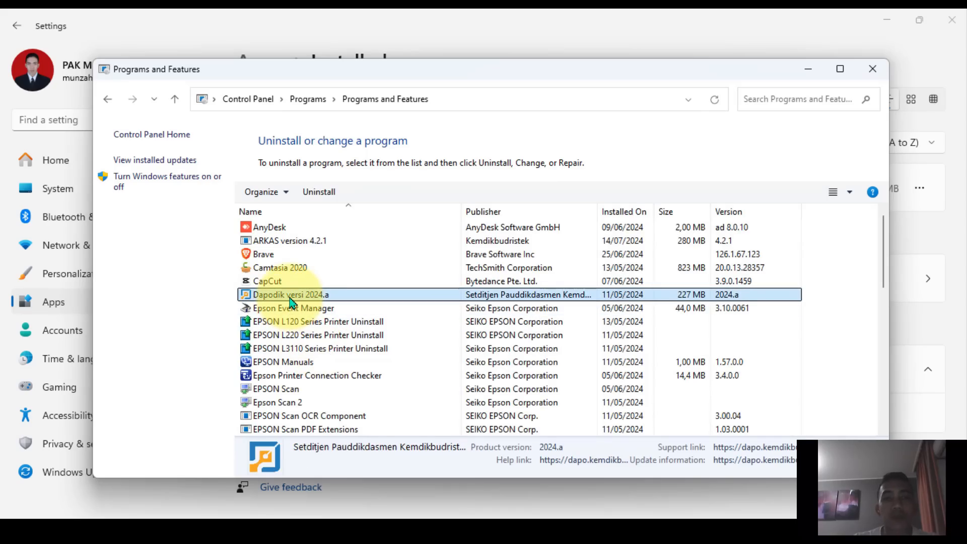
{"action": "left_click", "coordinate": [322, 201]}
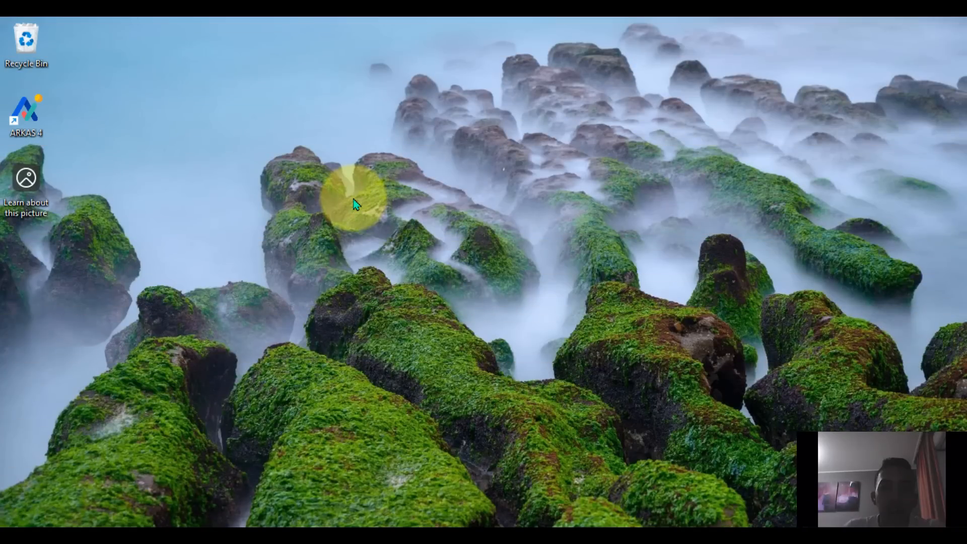
{"action": "right_click", "coordinate": [354, 204]}
{"action": "left_click", "coordinate": [394, 263]}
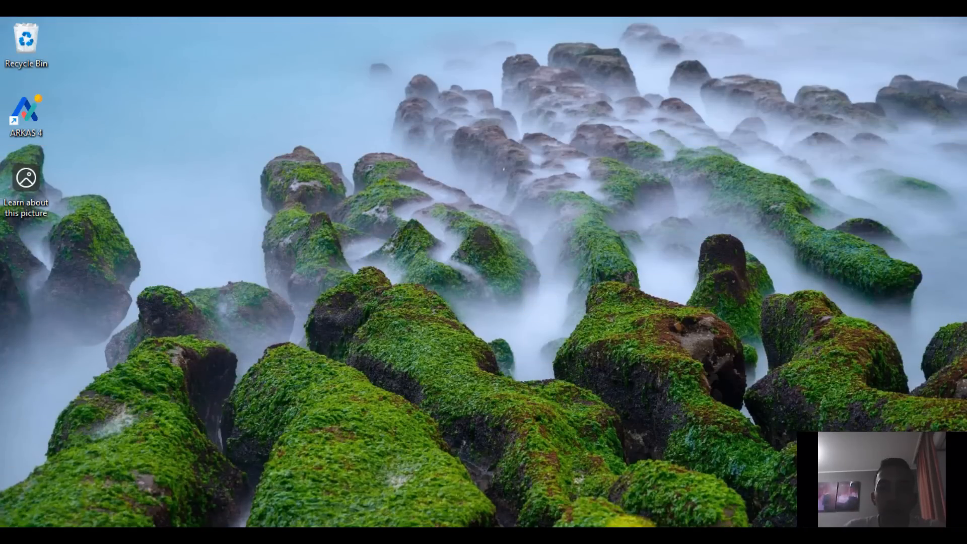
Check both Program Files and Program Files (x86) on drive C: for a leftover Dapodik folder, then close File Explorer
{"action": "left_click", "coordinate": [630, 542]}
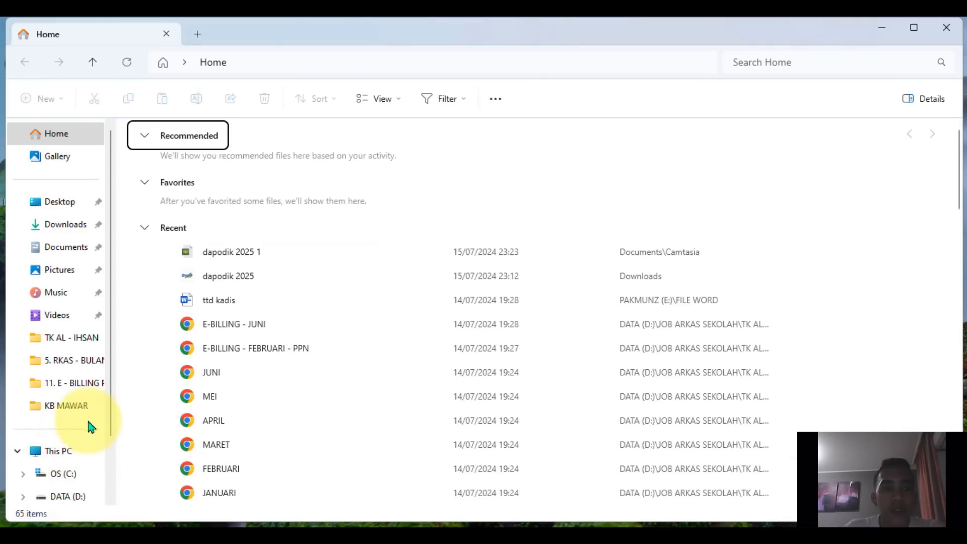
{"action": "scroll", "coordinate": [90, 424], "scroll_direction": "down", "scroll_amount": 2}
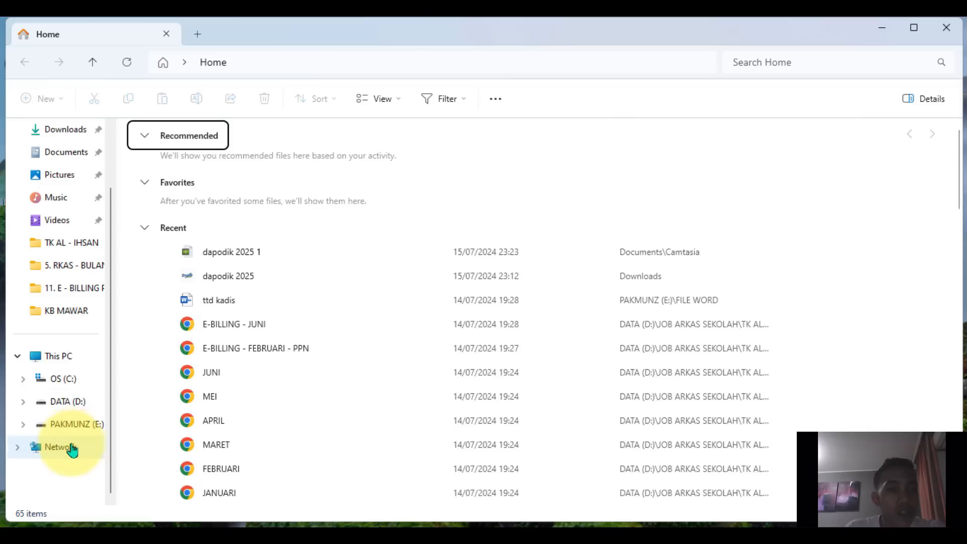
{"action": "left_click", "coordinate": [72, 385]}
{"action": "double_click", "coordinate": [175, 189]}
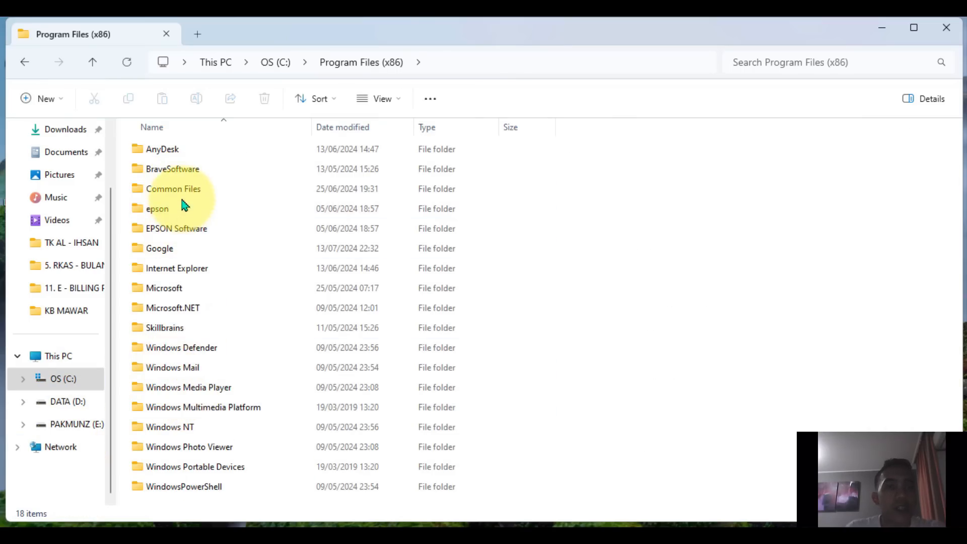
{"action": "left_click", "coordinate": [24, 62]}
{"action": "double_click", "coordinate": [180, 167]}
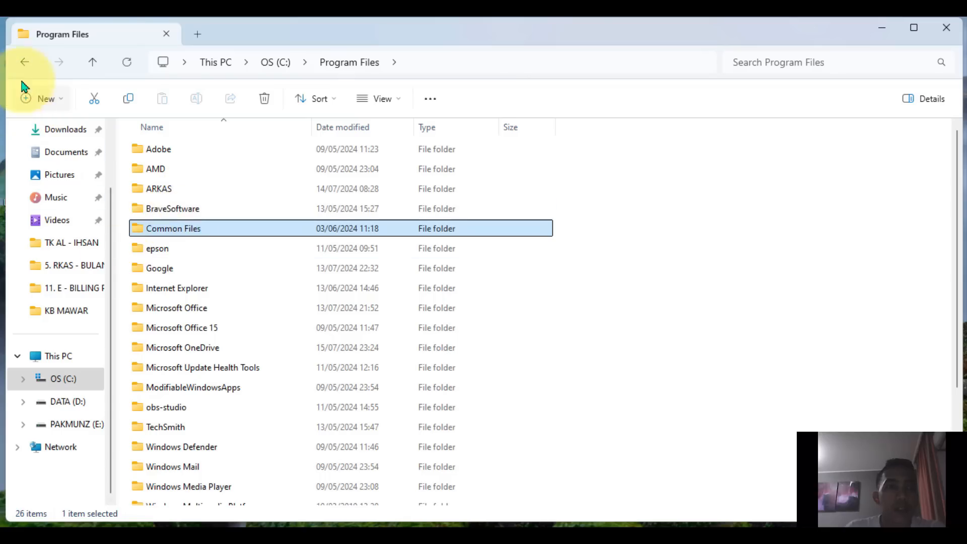
{"action": "left_click", "coordinate": [24, 63]}
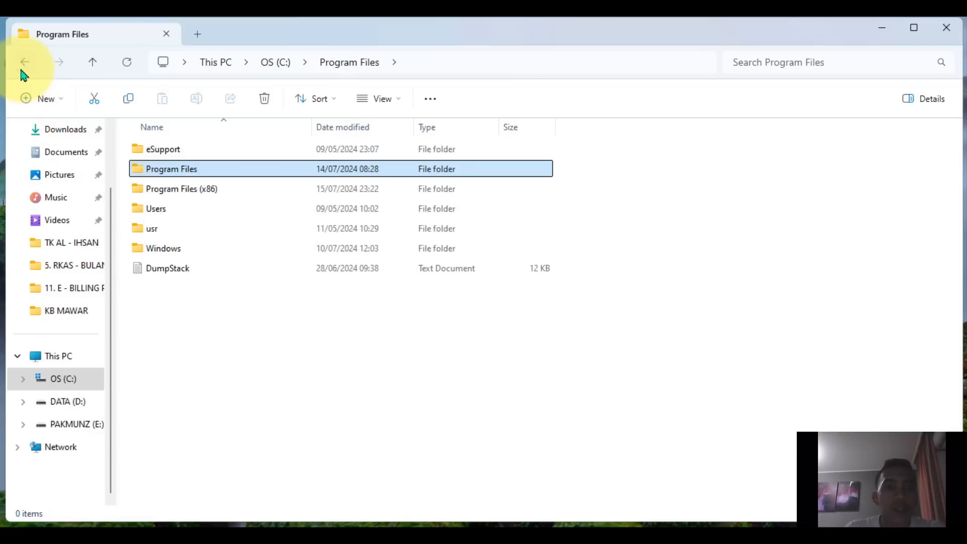
{"action": "double_click", "coordinate": [181, 190]}
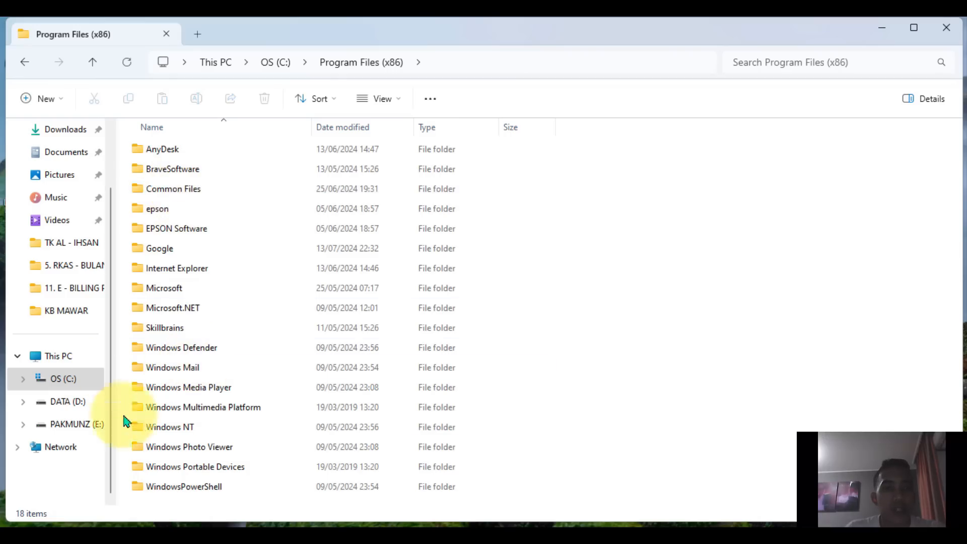
{"action": "left_click", "coordinate": [946, 28]}
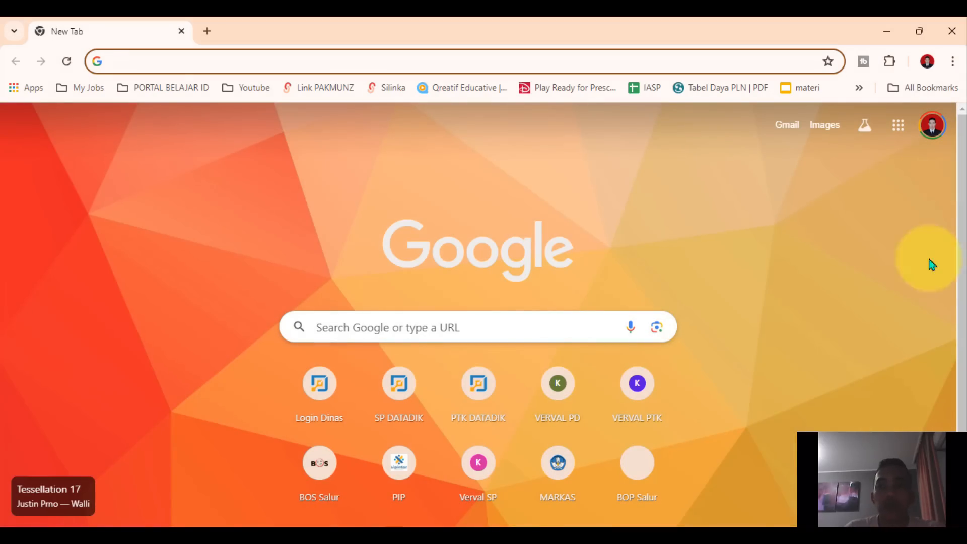
Open the Chrome history page and bring up its Delete browsing data dialog
{"action": "left_click", "coordinate": [953, 61]}
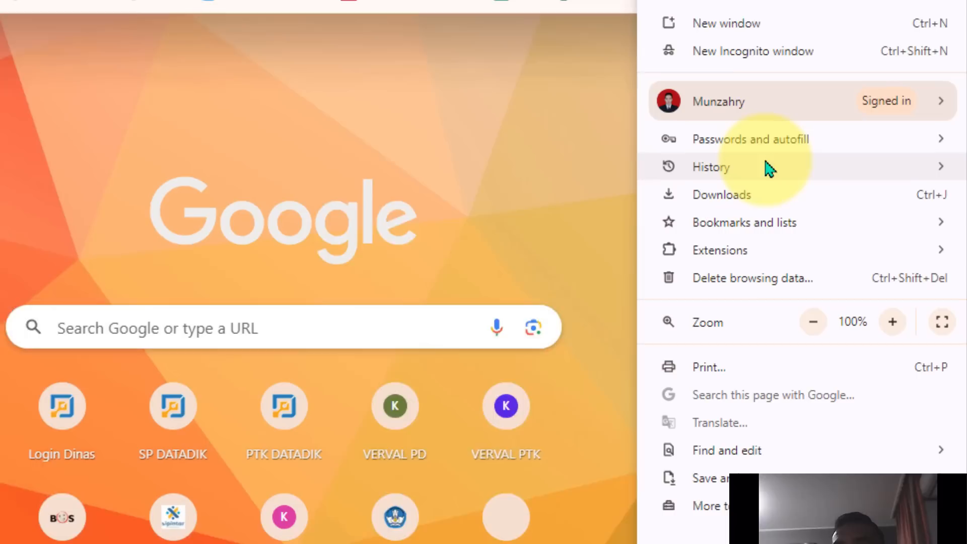
{"action": "mouse_move", "coordinate": [765, 162]}
{"action": "left_click", "coordinate": [534, 162]}
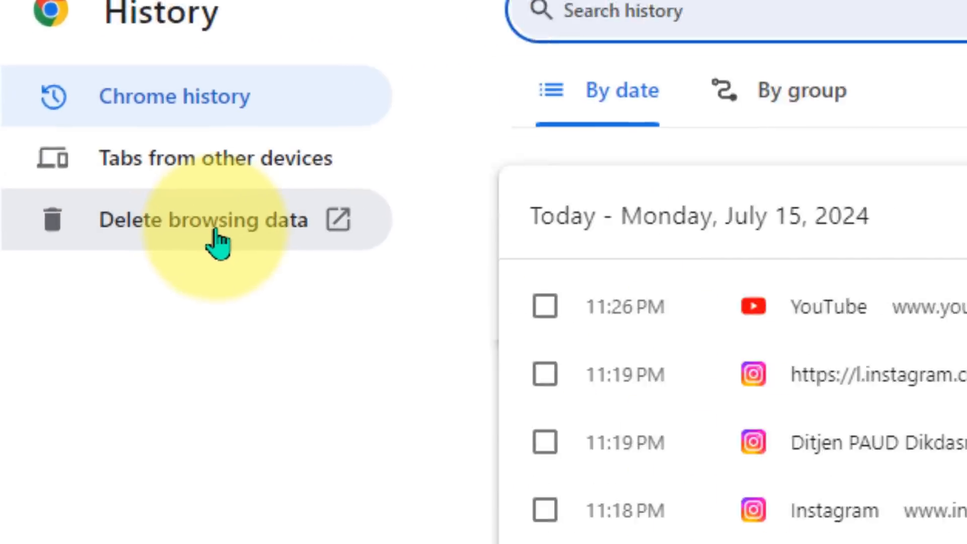
{"action": "left_click", "coordinate": [109, 229]}
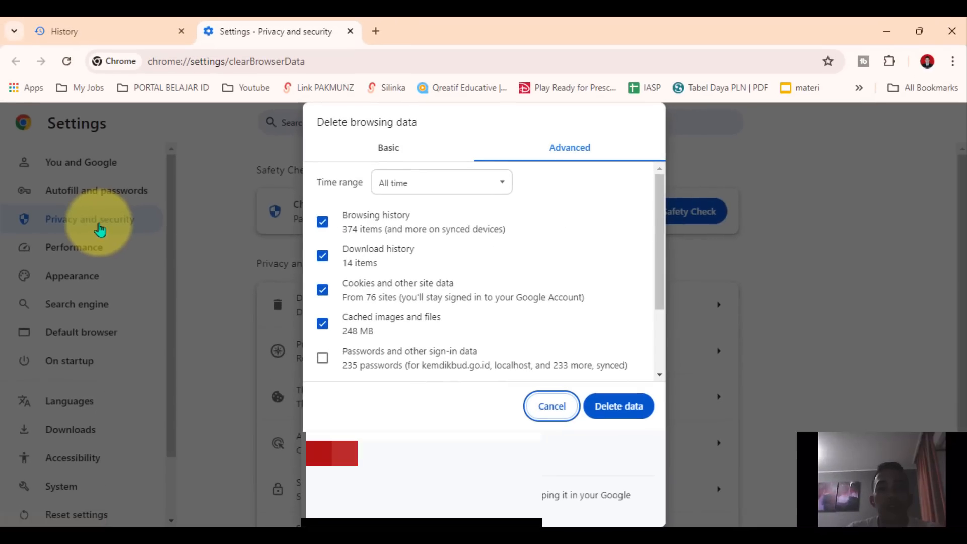
Delete the browsing data for all time with every advanced category selected except passwords and other sign-in data
{"action": "scroll", "coordinate": [450, 312], "scroll_direction": "down", "scroll_amount": 2}
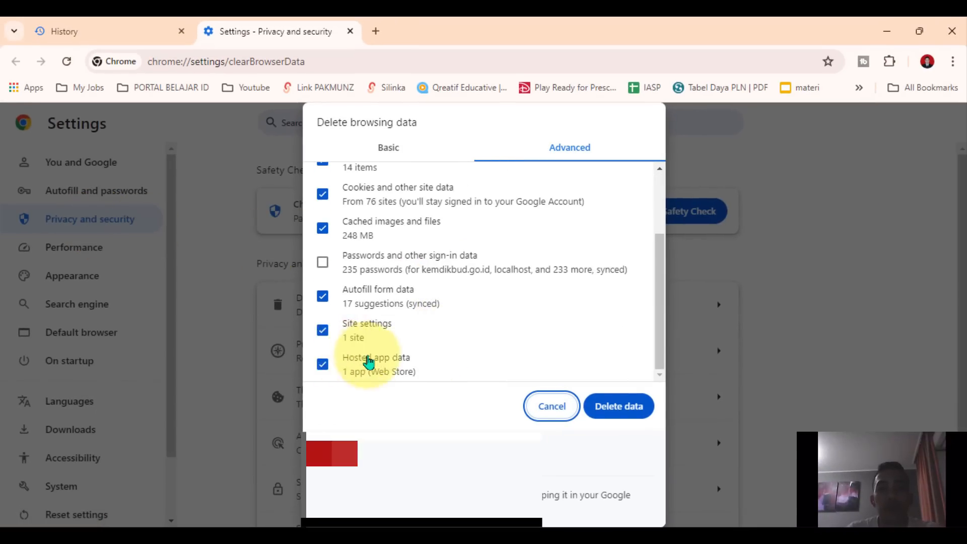
{"action": "left_click", "coordinate": [398, 150]}
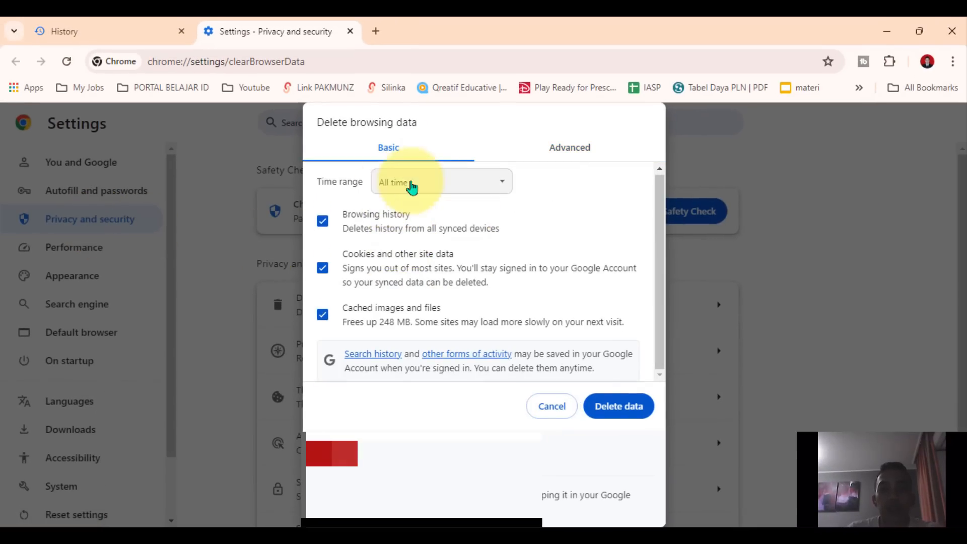
{"action": "left_click", "coordinate": [557, 160]}
{"action": "scroll", "coordinate": [378, 295], "scroll_direction": "down", "scroll_amount": 2}
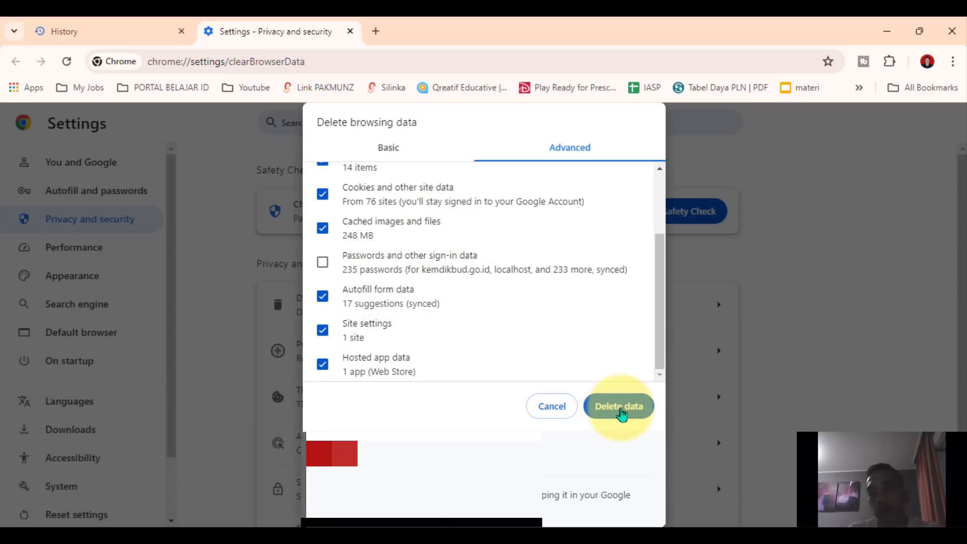
{"action": "left_click", "coordinate": [620, 407]}
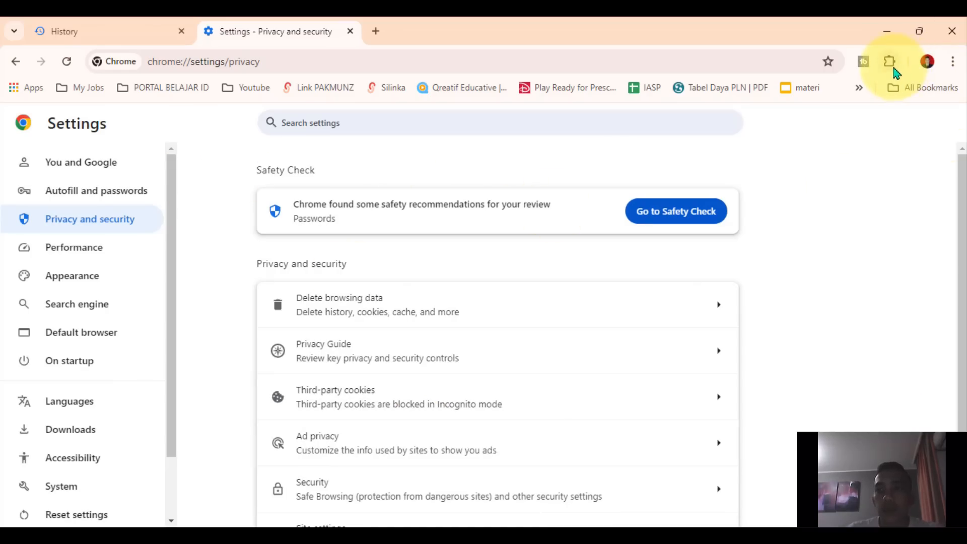
Open the browser's downloads list to locate the Dapodik 2025 installer
{"action": "left_click", "coordinate": [889, 61]}
{"action": "left_click", "coordinate": [953, 61]}
{"action": "left_click", "coordinate": [953, 62]}
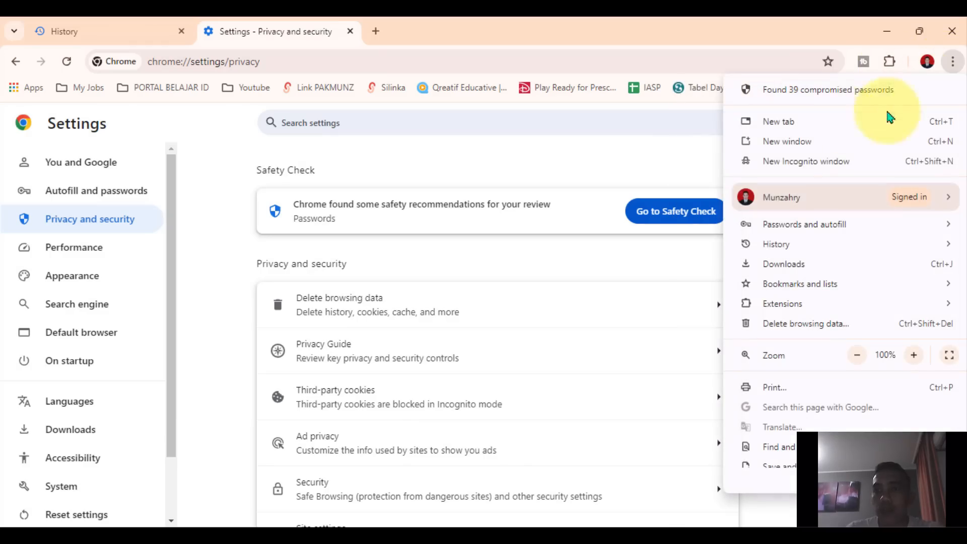
{"action": "left_click", "coordinate": [787, 266]}
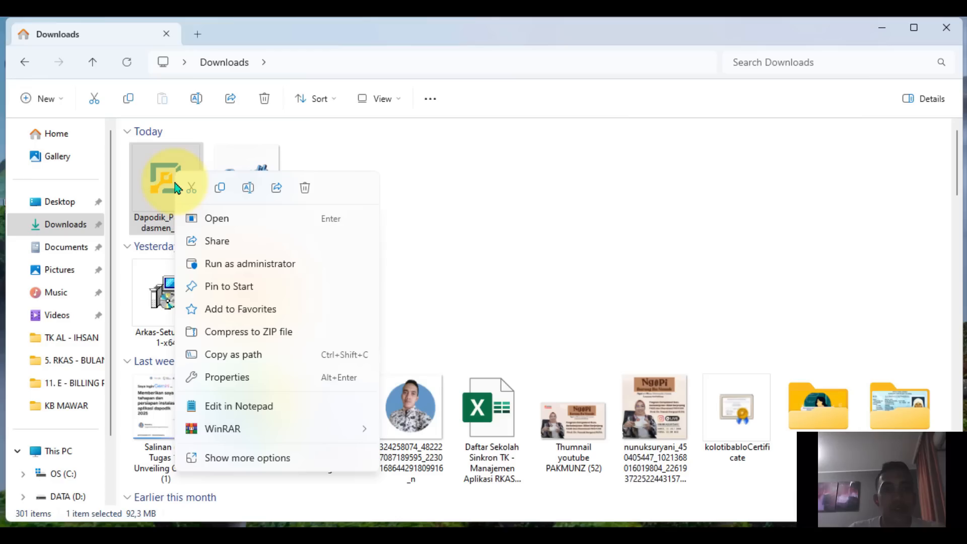
Run the Dapodik_Pauddikdasmen_2025 installer as administrator, allow it past the SmartScreen warning, and close the Downloads folder
{"action": "left_click", "coordinate": [211, 267]}
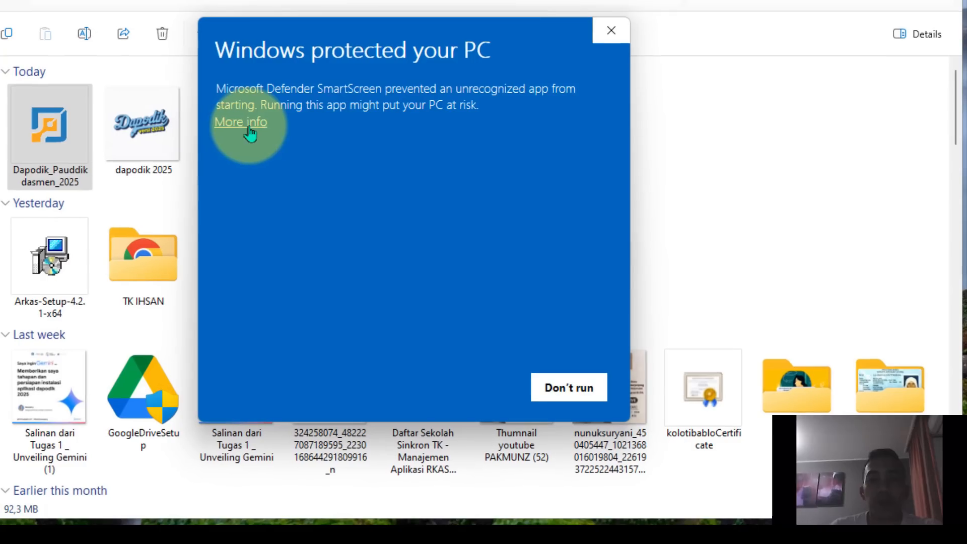
{"action": "left_click", "coordinate": [241, 123]}
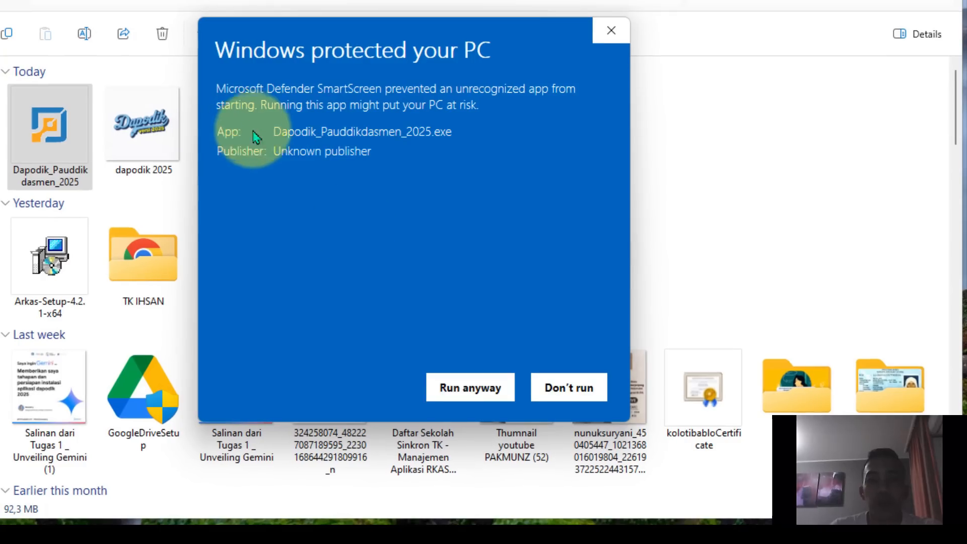
{"action": "left_click", "coordinate": [459, 395]}
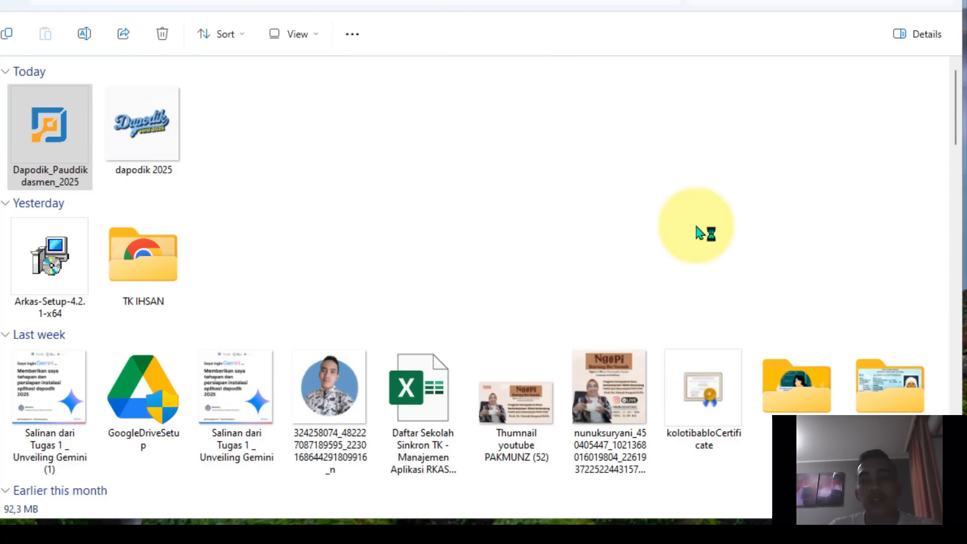
{"action": "left_click", "coordinate": [939, 1]}
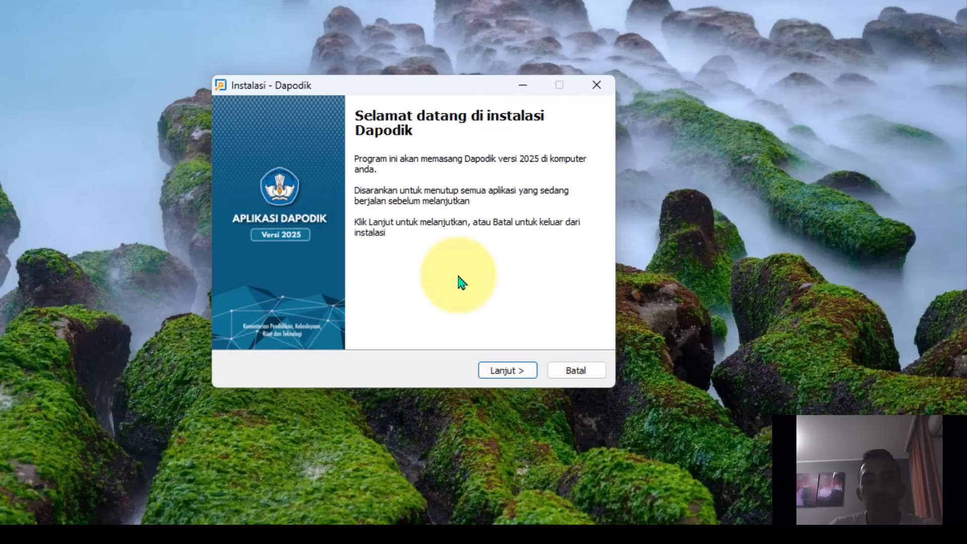
Install Dapodik versi 2025 with the licence accepted and the default folders, then finish setup and close the Readme file
{"action": "left_click", "coordinate": [501, 373]}
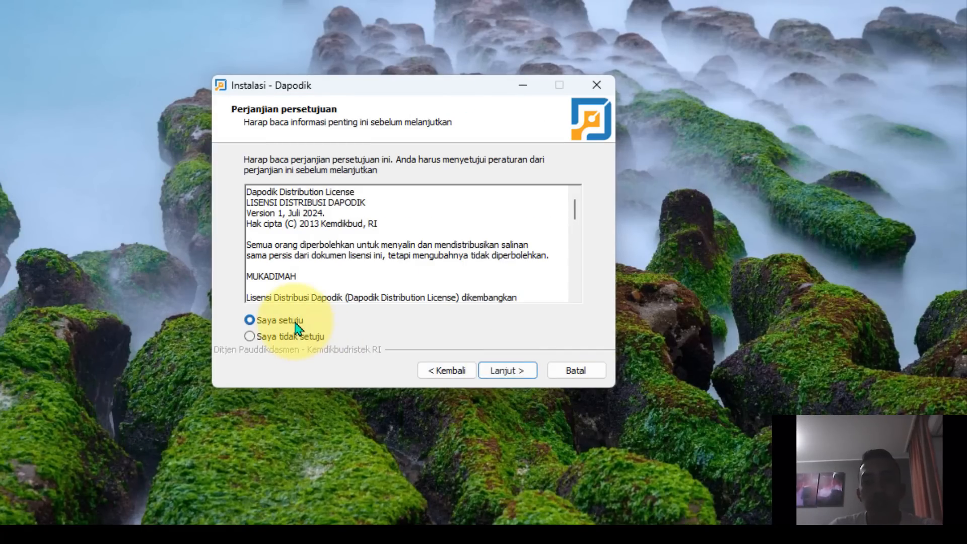
{"action": "left_click", "coordinate": [508, 373]}
{"action": "left_click", "coordinate": [511, 375]}
{"action": "left_click", "coordinate": [513, 374]}
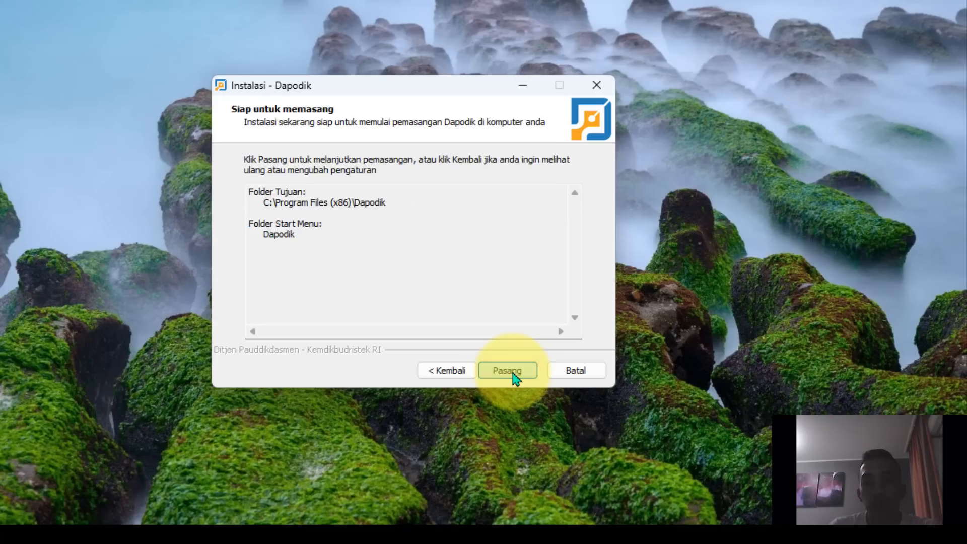
{"action": "left_click", "coordinate": [514, 373]}
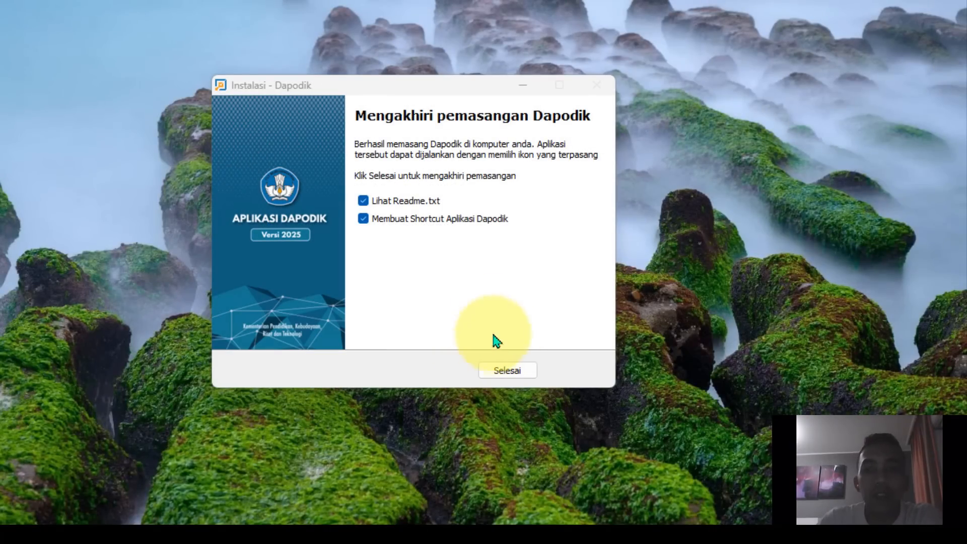
{"action": "left_click", "coordinate": [509, 374]}
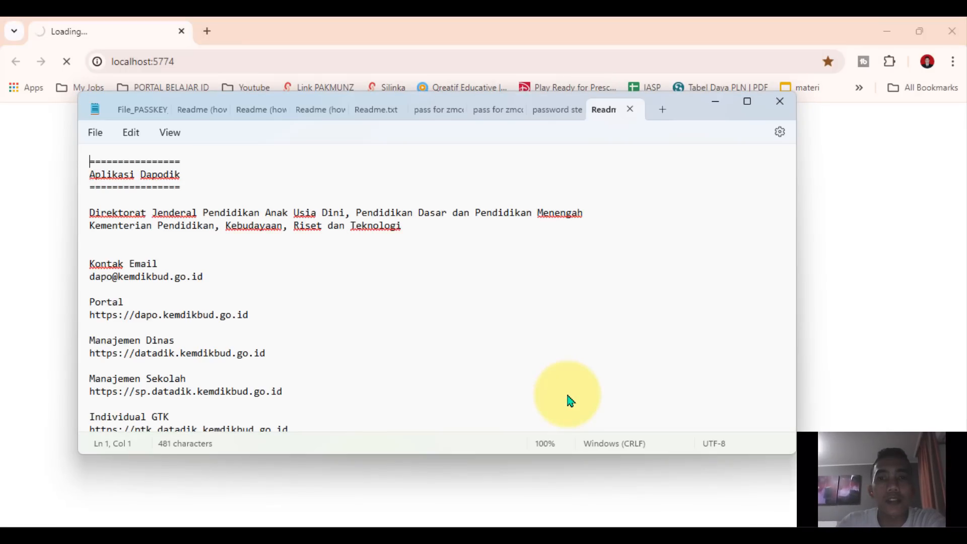
{"action": "left_click", "coordinate": [776, 105]}
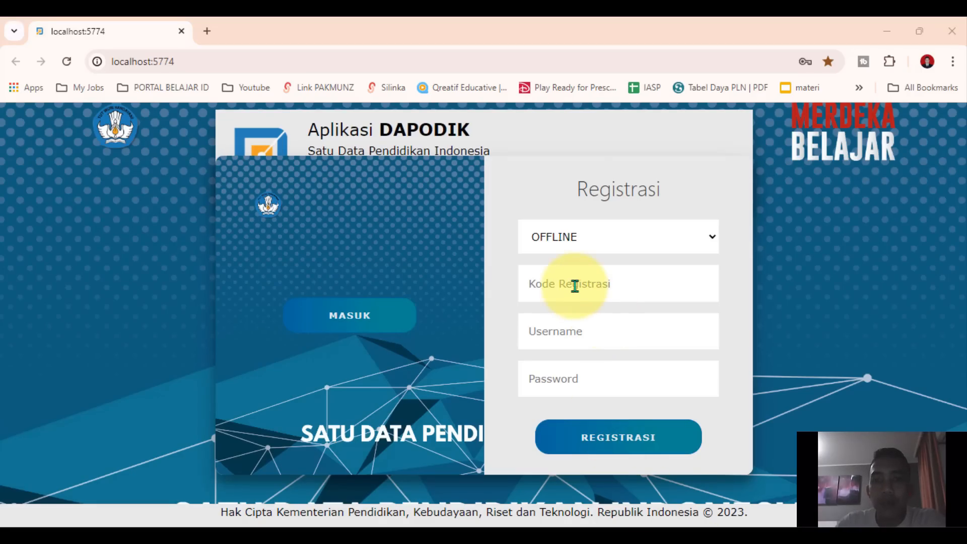
Register the Dapodik application in ONLINE mode with the registration code, username and password, and acknowledge the registration message
{"action": "left_click", "coordinate": [565, 246]}
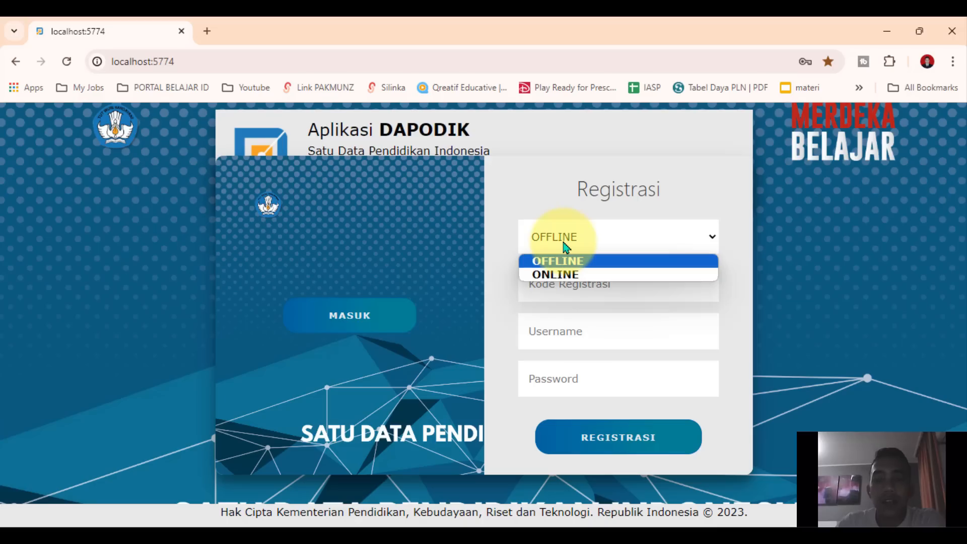
{"action": "left_click", "coordinate": [565, 246]}
{"action": "left_click", "coordinate": [565, 247]}
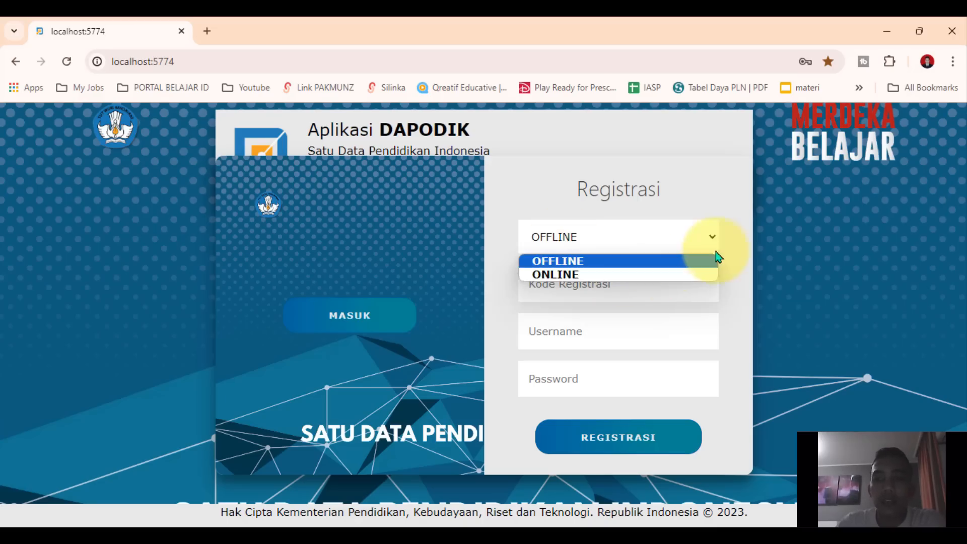
{"action": "left_click", "coordinate": [685, 275]}
{"action": "left_click", "coordinate": [632, 288]}
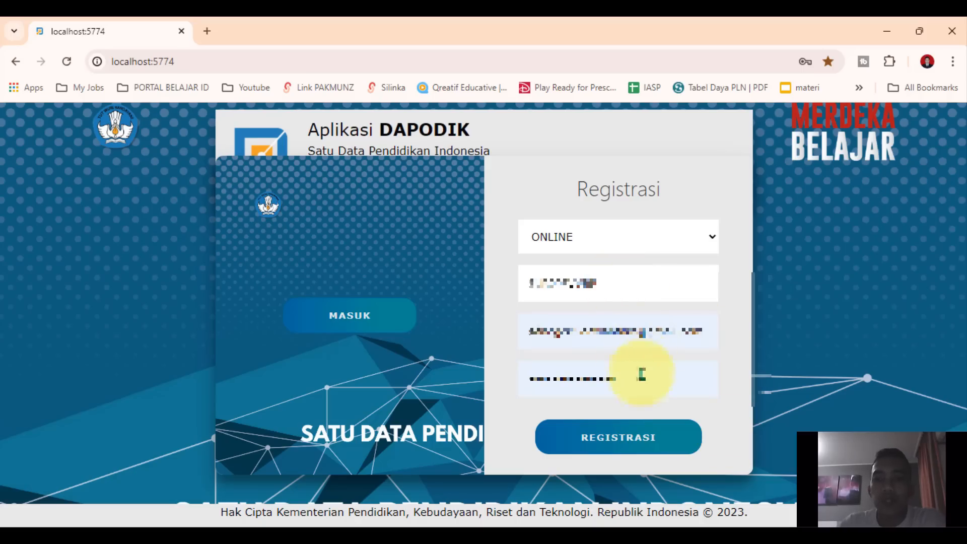
{"action": "left_click", "coordinate": [632, 442]}
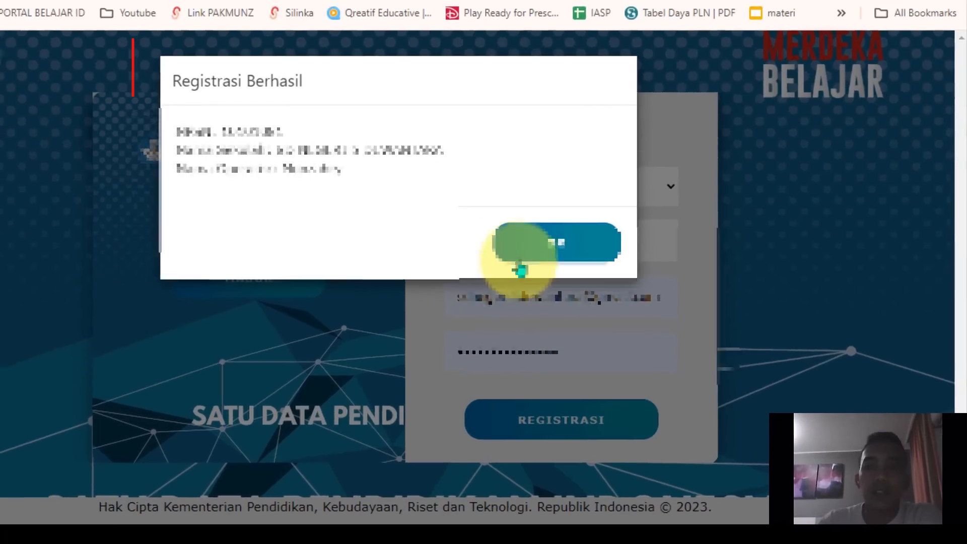
{"action": "left_click", "coordinate": [615, 285]}
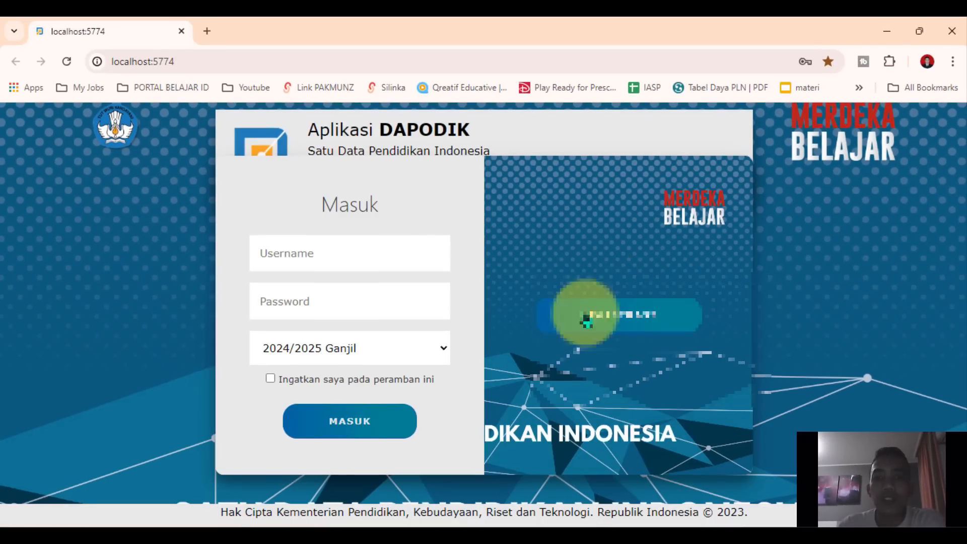
Log in to Dapodik with the saved username and password for the 2024/2025 Ganjil semester, approving the Windows Security check
{"action": "left_click", "coordinate": [326, 259]}
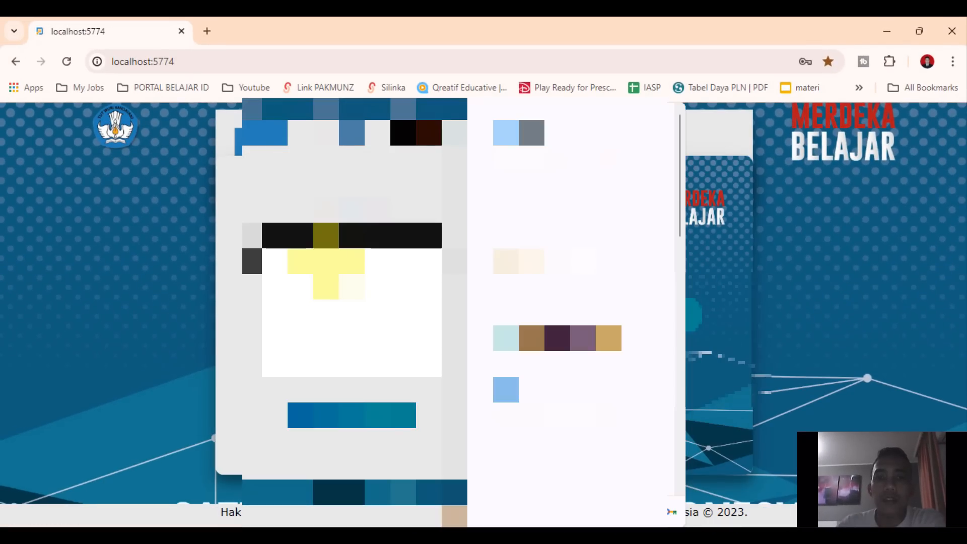
{"action": "type", "text": "m"}
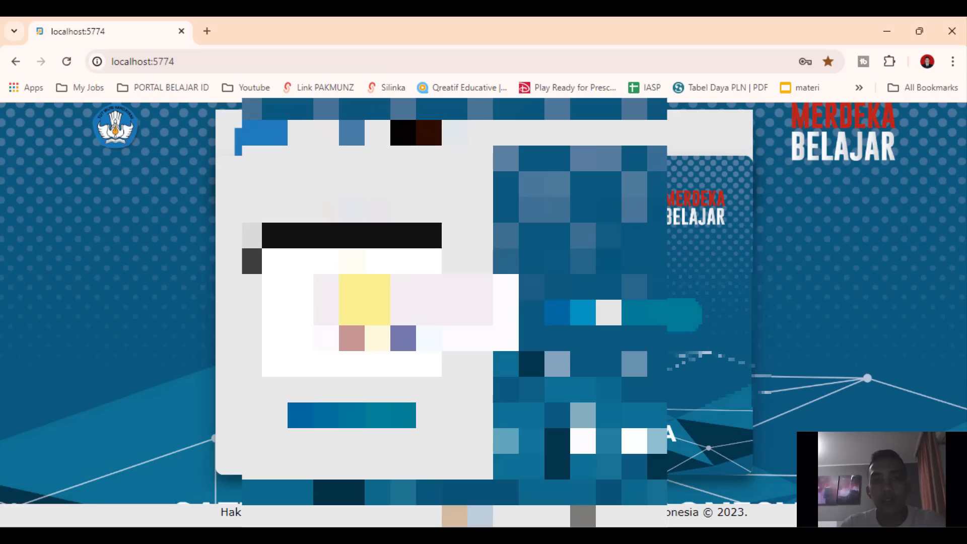
{"action": "left_click", "coordinate": [365, 299]}
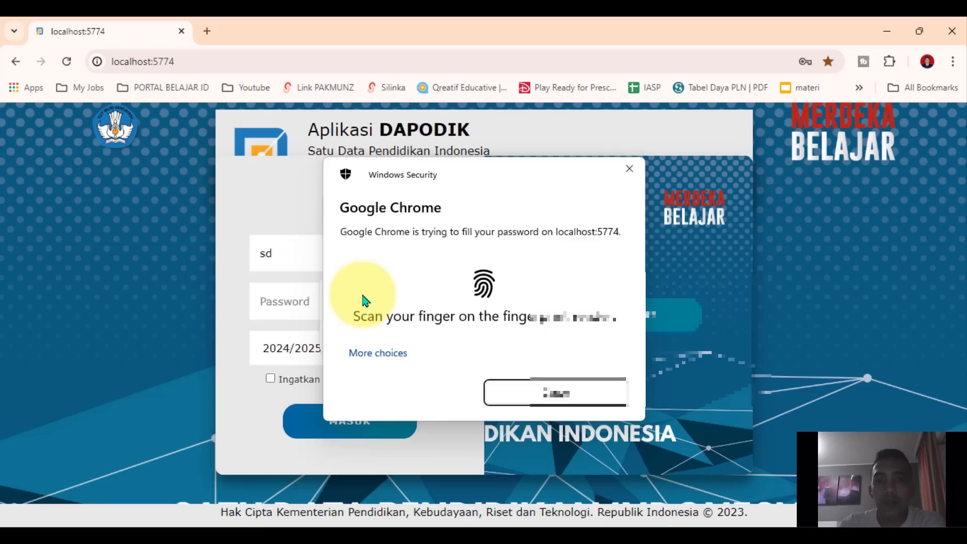
{"action": "left_click", "coordinate": [355, 429]}
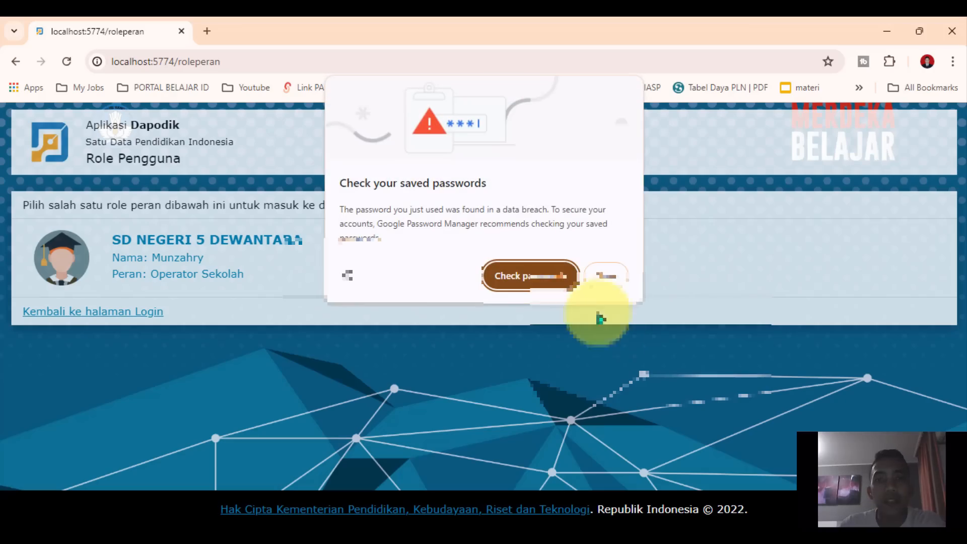
Dismiss the saved-password warning, enter as Operator Sekolah of SD NEGERI 5 DEWANTARA, and close the Dapodik 2025 welcome notes
{"action": "left_click", "coordinate": [605, 276]}
{"action": "left_click", "coordinate": [211, 259]}
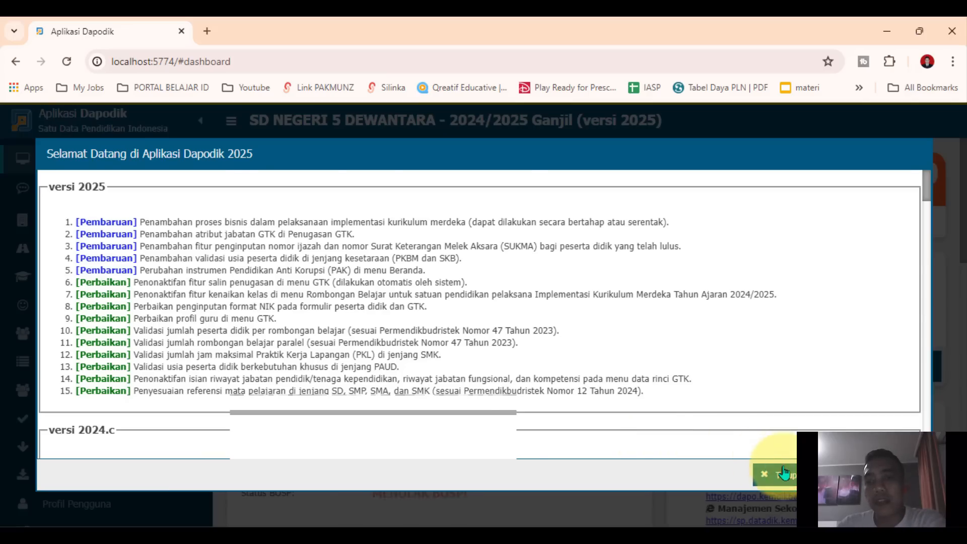
{"action": "left_click", "coordinate": [782, 471]}
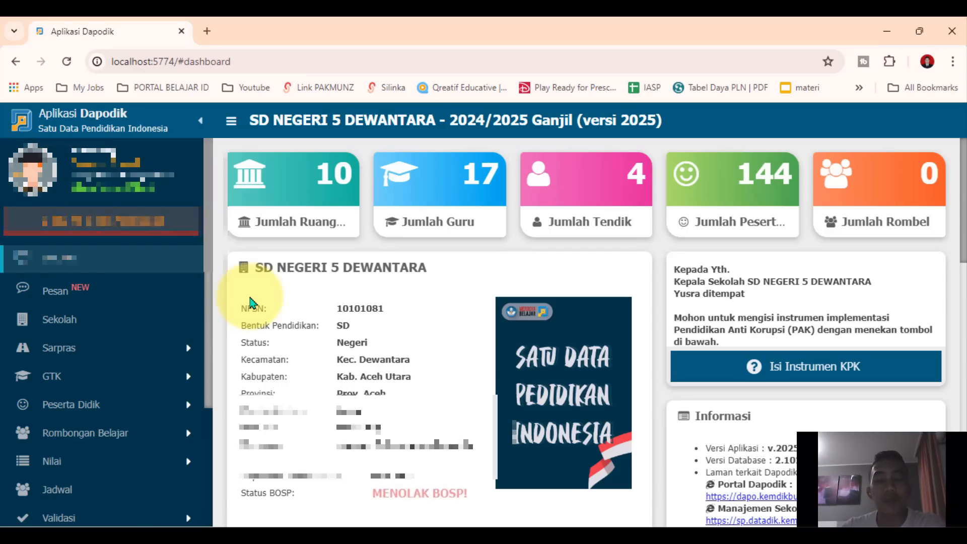
Open Validasi Lokal and check the validation results for Sarpras, Peserta Didik and GTK
{"action": "scroll", "coordinate": [119, 373], "scroll_direction": "down", "scroll_amount": 3}
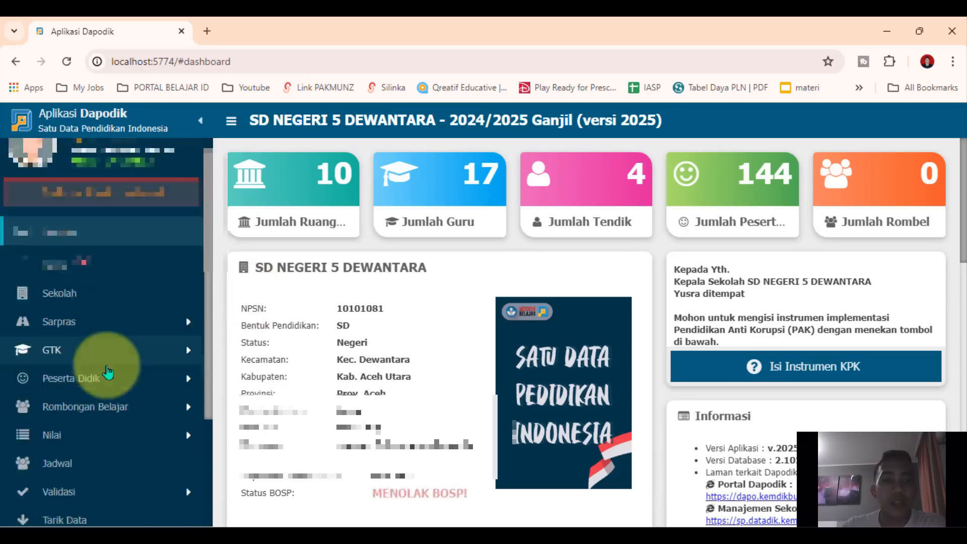
{"action": "left_click", "coordinate": [61, 379]}
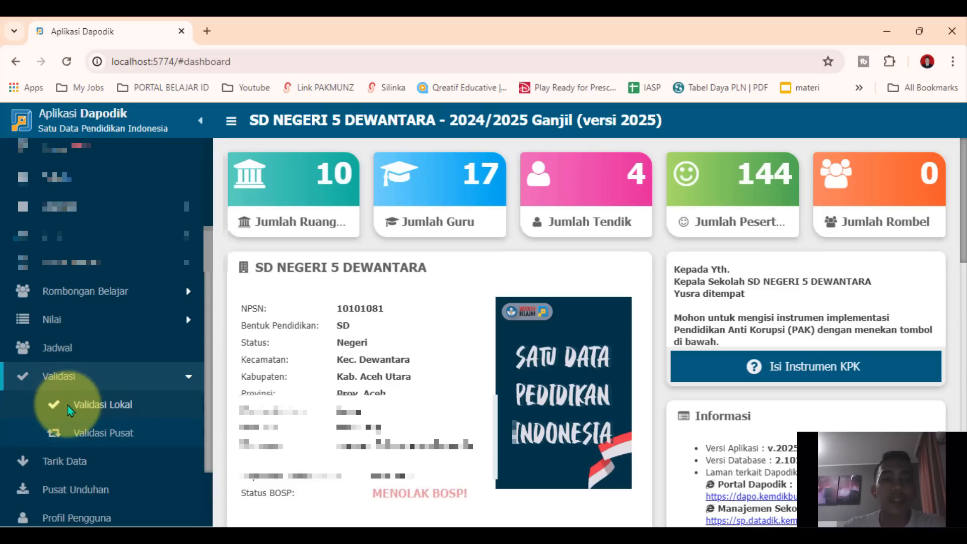
{"action": "left_click", "coordinate": [69, 411]}
{"action": "left_click", "coordinate": [316, 276]}
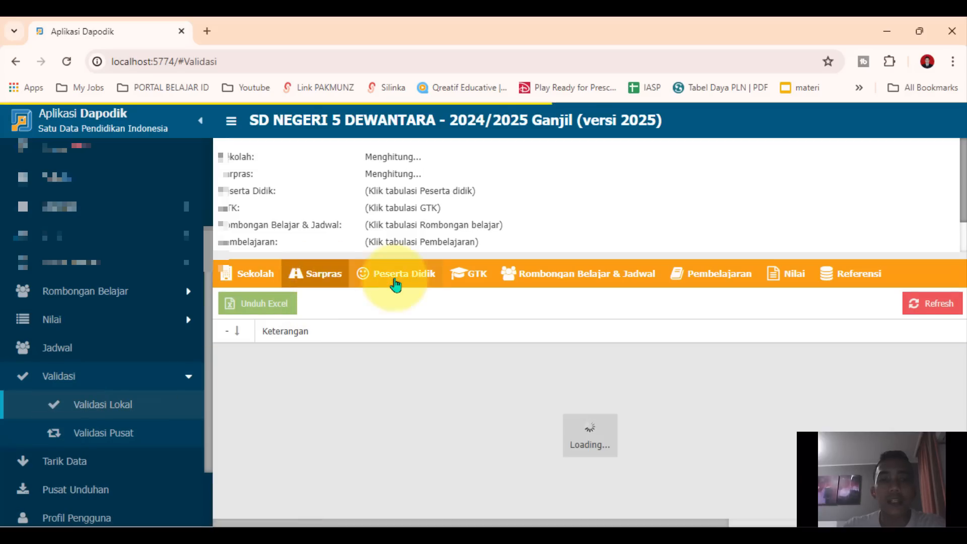
{"action": "left_click", "coordinate": [396, 283]}
{"action": "left_click", "coordinate": [473, 275]}
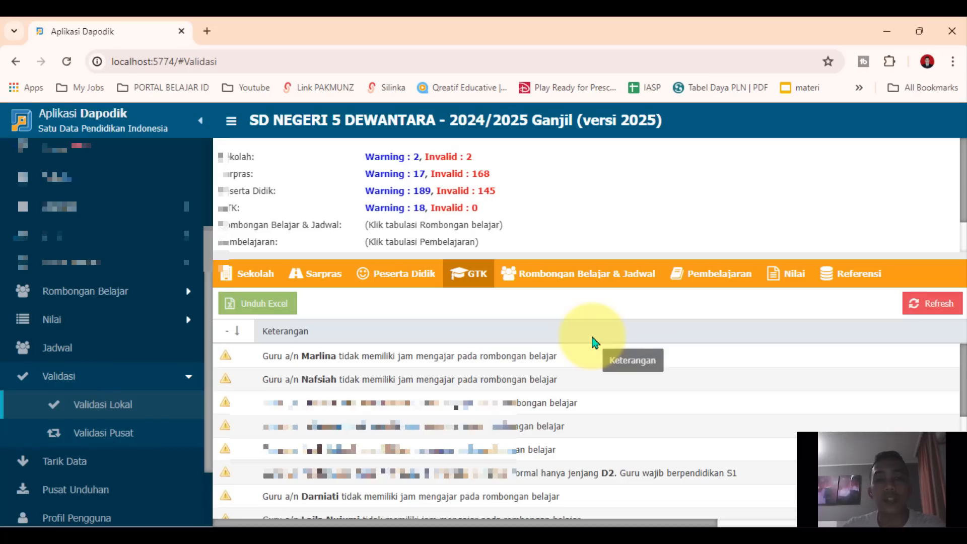
Check the local validation for Rombongan Belajar & Jadwal, Pembelajaran, Nilai and Referensi
{"action": "left_click", "coordinate": [561, 281]}
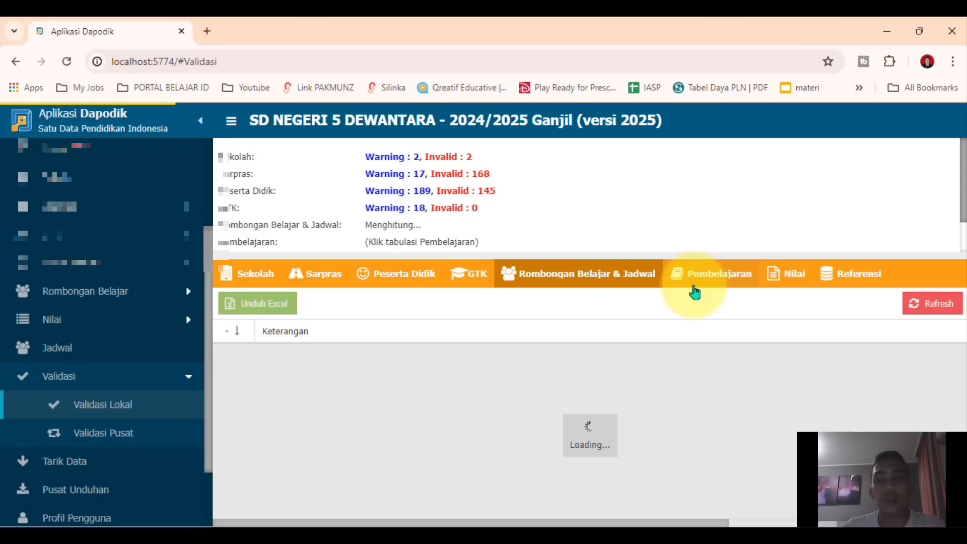
{"action": "left_click", "coordinate": [739, 282]}
{"action": "left_click", "coordinate": [788, 278]}
{"action": "left_click", "coordinate": [830, 277]}
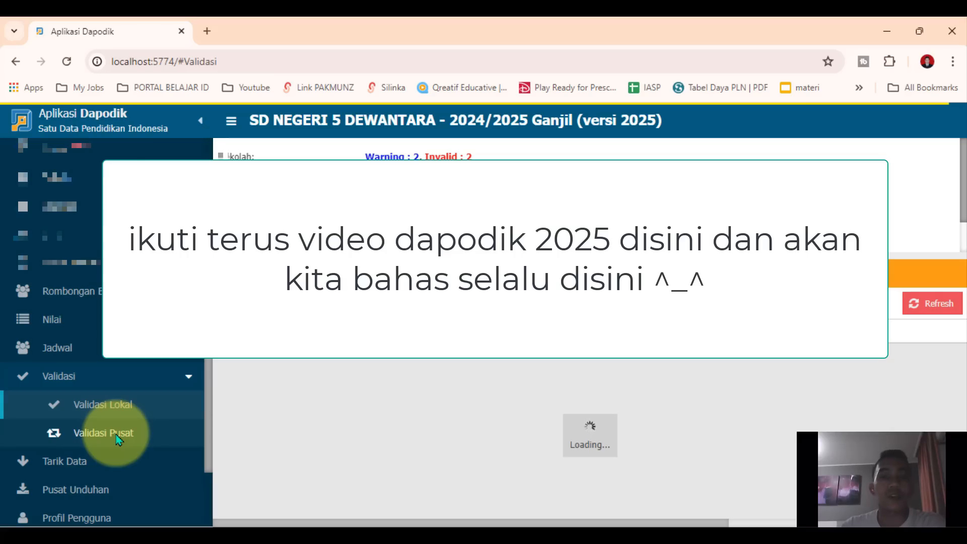
{"action": "scroll", "coordinate": [116, 434], "scroll_direction": "up", "scroll_amount": 3}
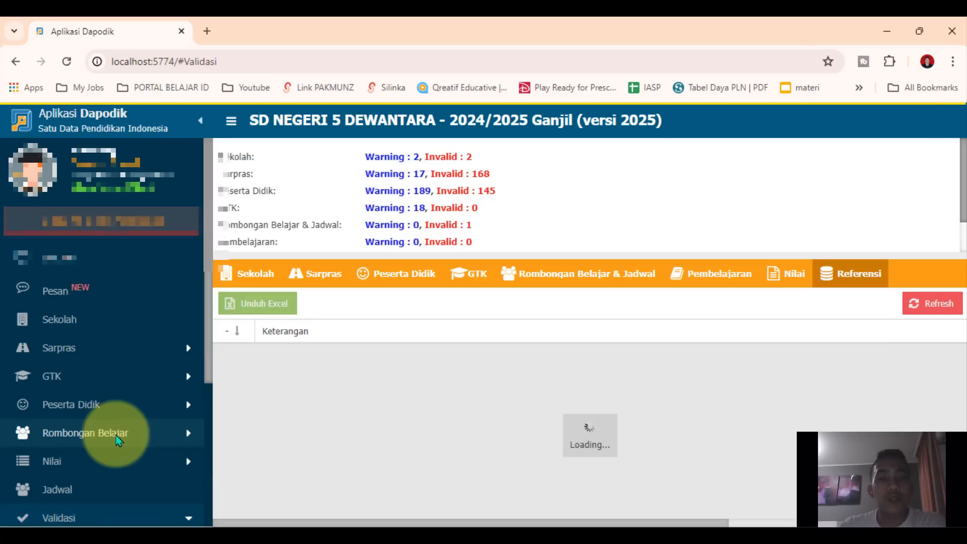